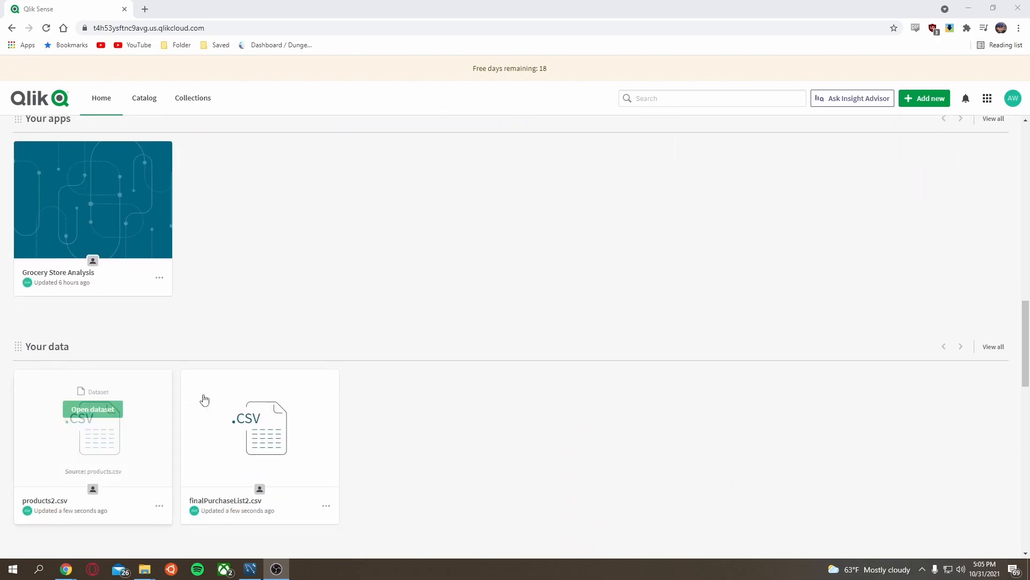
scroll(295, 398, down, 4)
Step: Create a new analytics app named Test App in the Personal space and open it
scroll(358, 396, up, 9)
scroll(357, 395, up, 10)
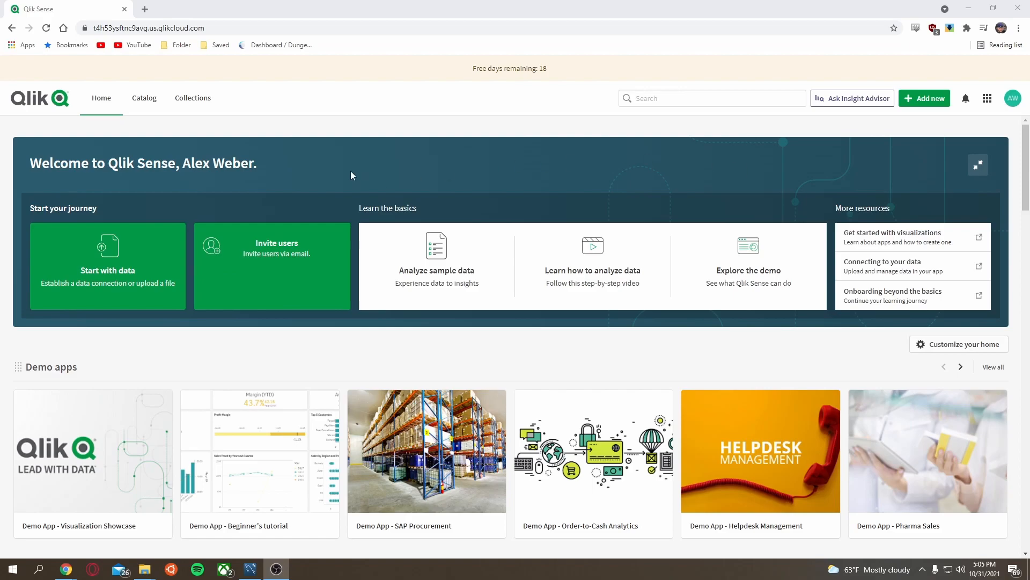
click(918, 103)
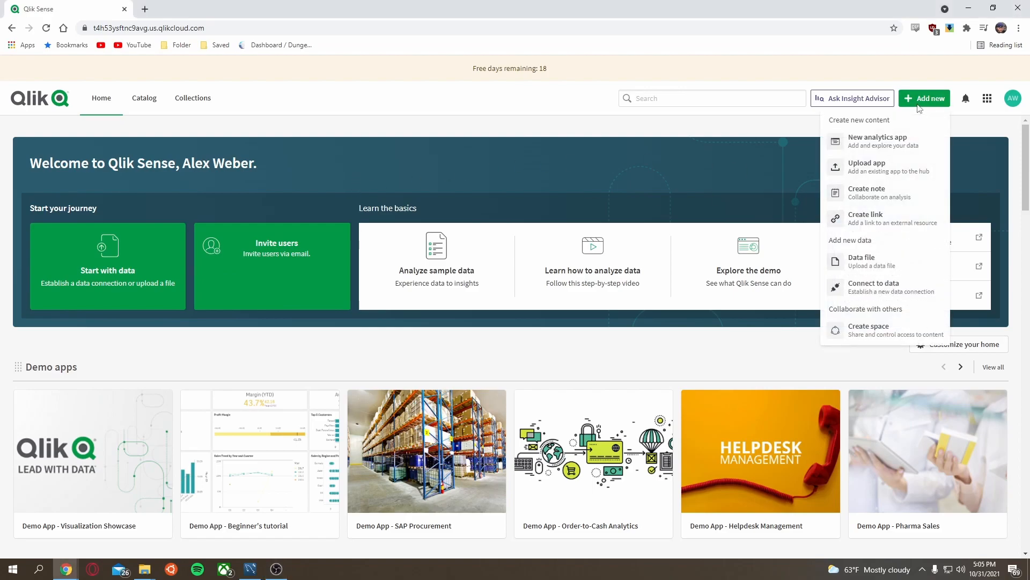
click(879, 141)
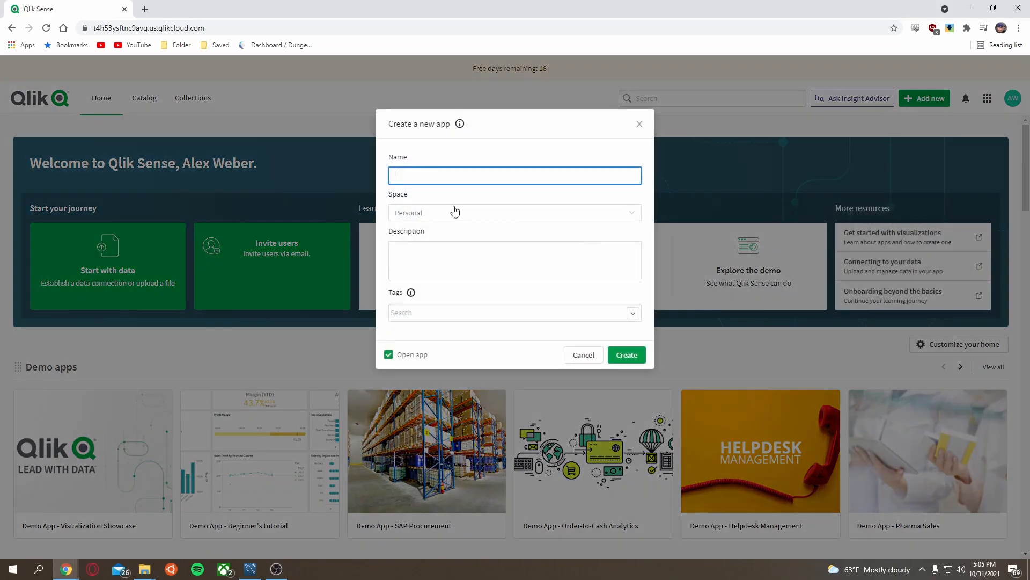
click(446, 181)
text(Test App)
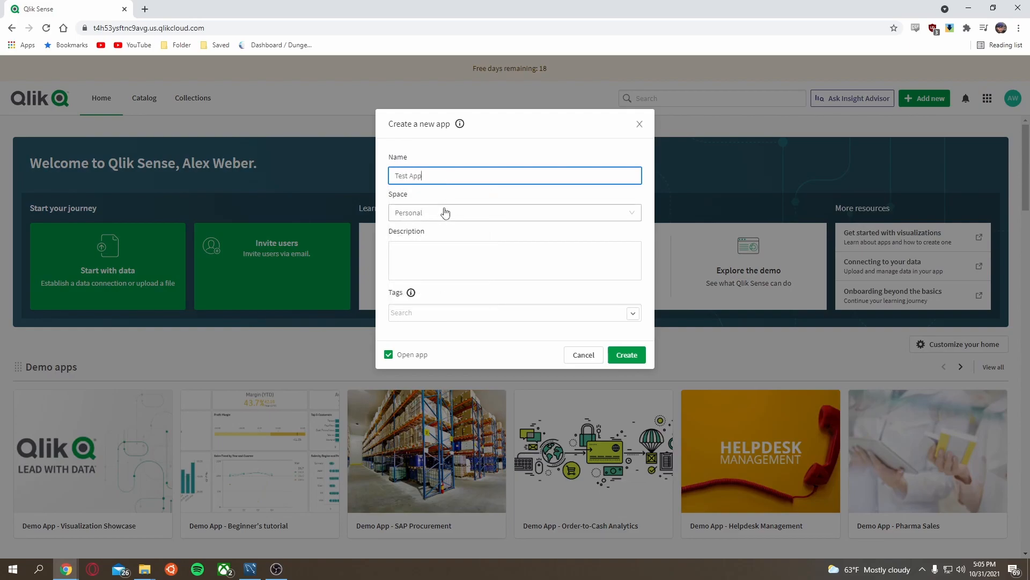
click(444, 212)
click(449, 201)
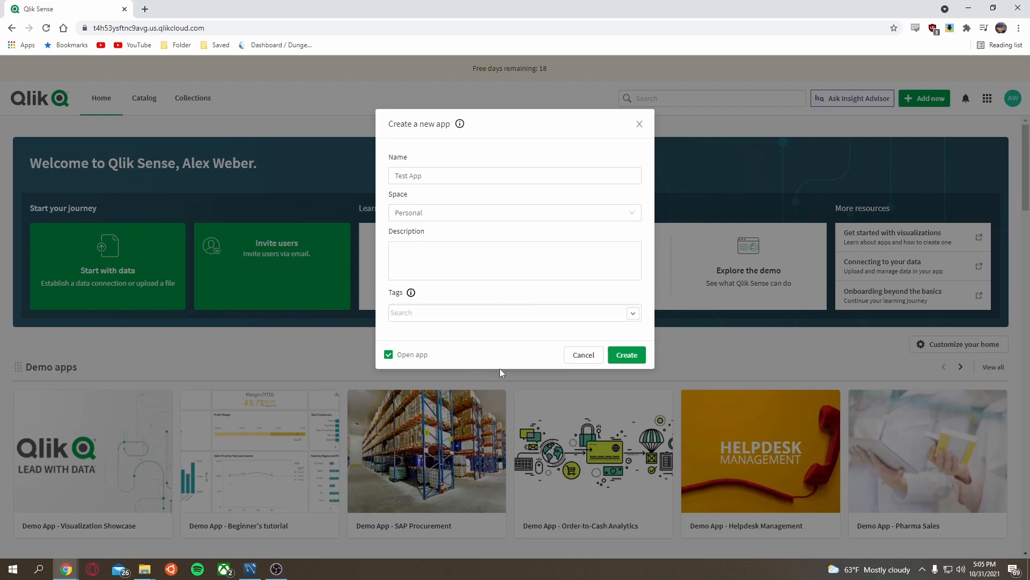
click(622, 361)
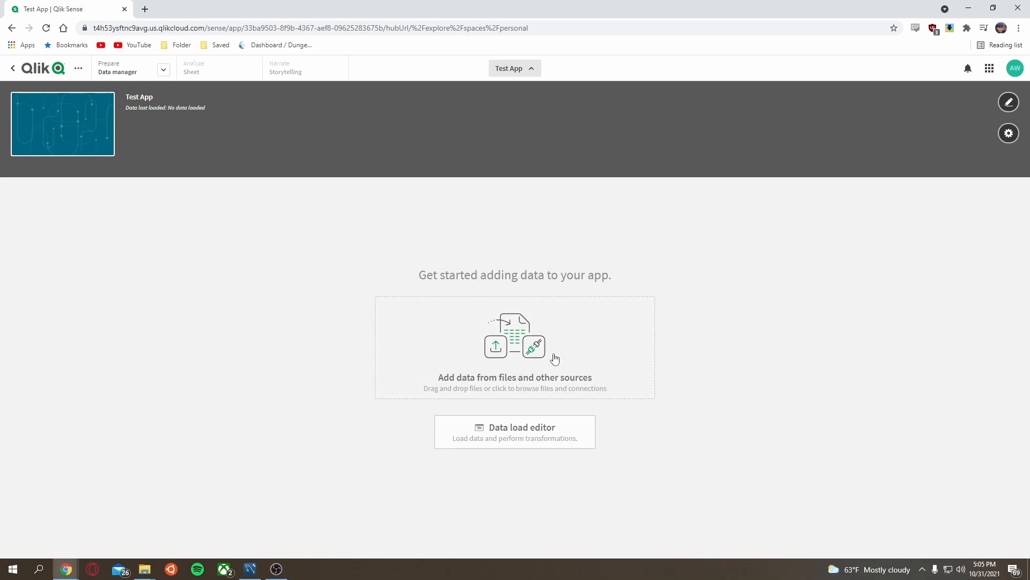
Step: Open the add-data dialog and pick finalPurchaseList.csv from the personal Data files
click(515, 354)
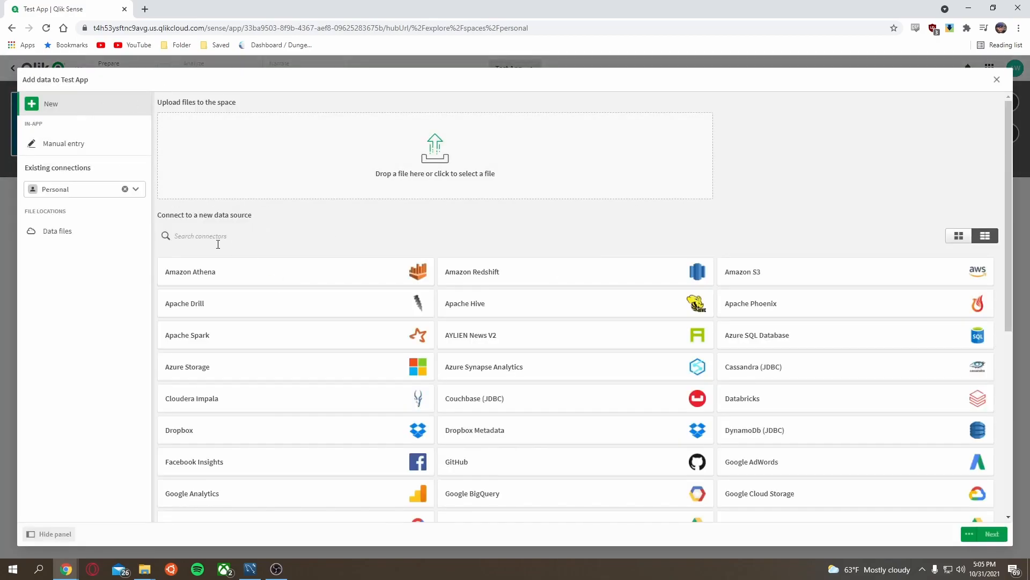
scroll(563, 350, down, 5)
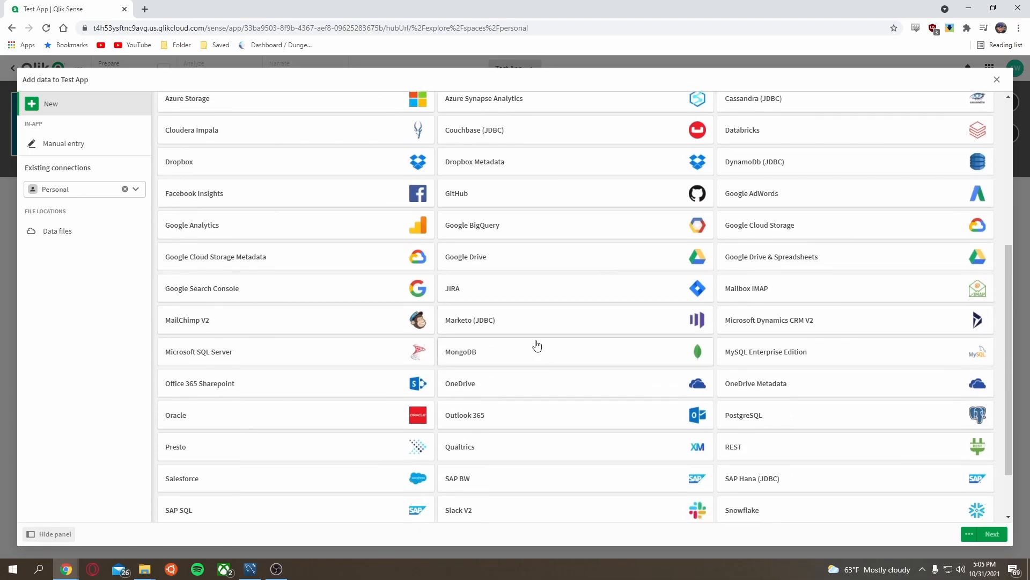
scroll(535, 345, down, 1)
scroll(531, 344, up, 1)
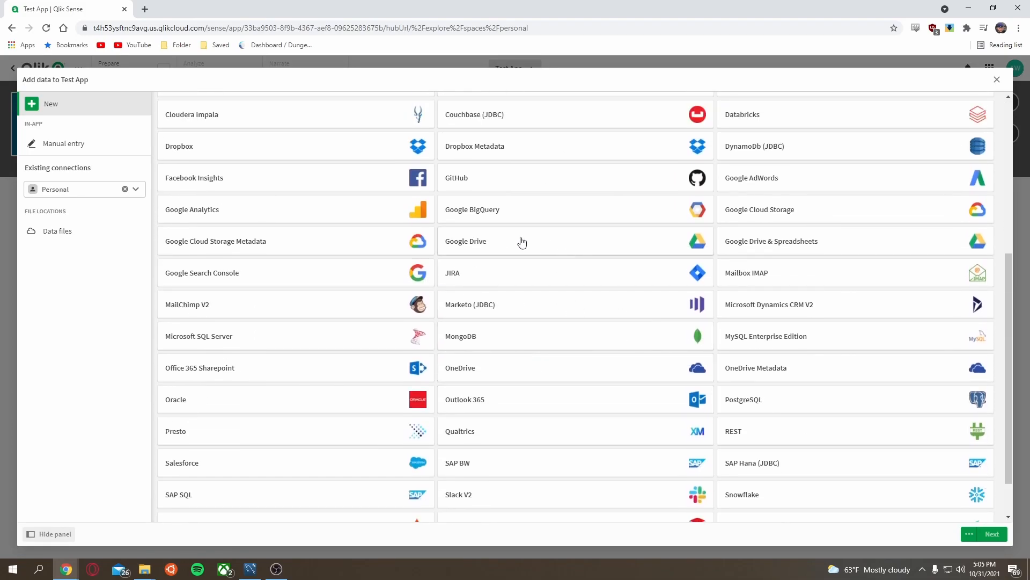
scroll(462, 338, down, 1)
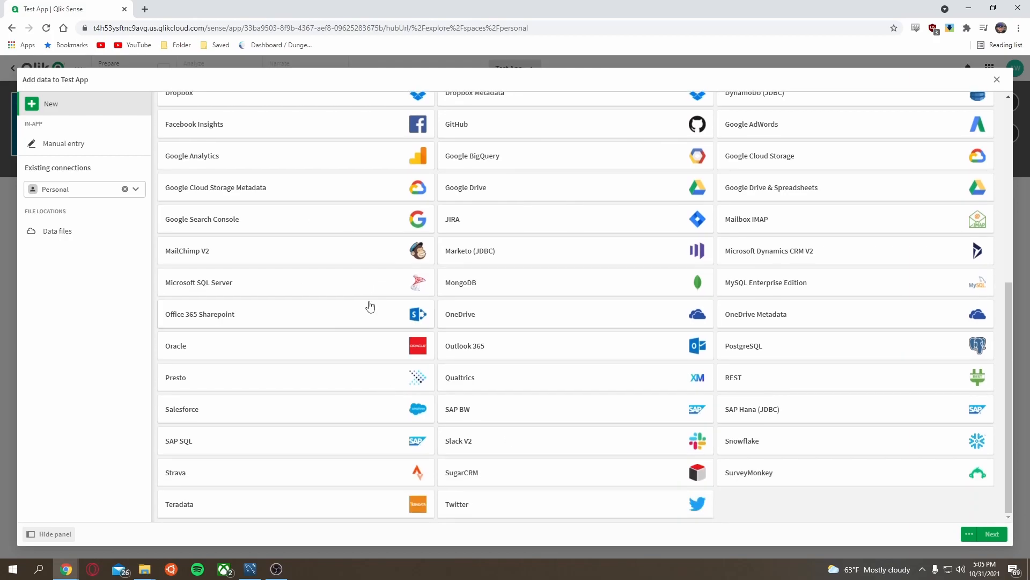
scroll(370, 306, up, 6)
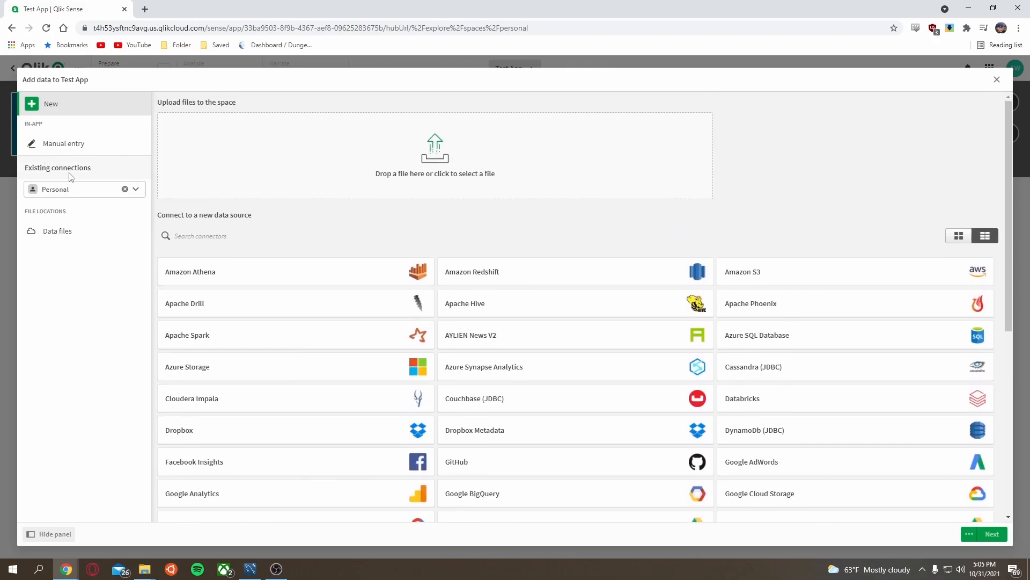
click(80, 189)
click(71, 235)
click(194, 201)
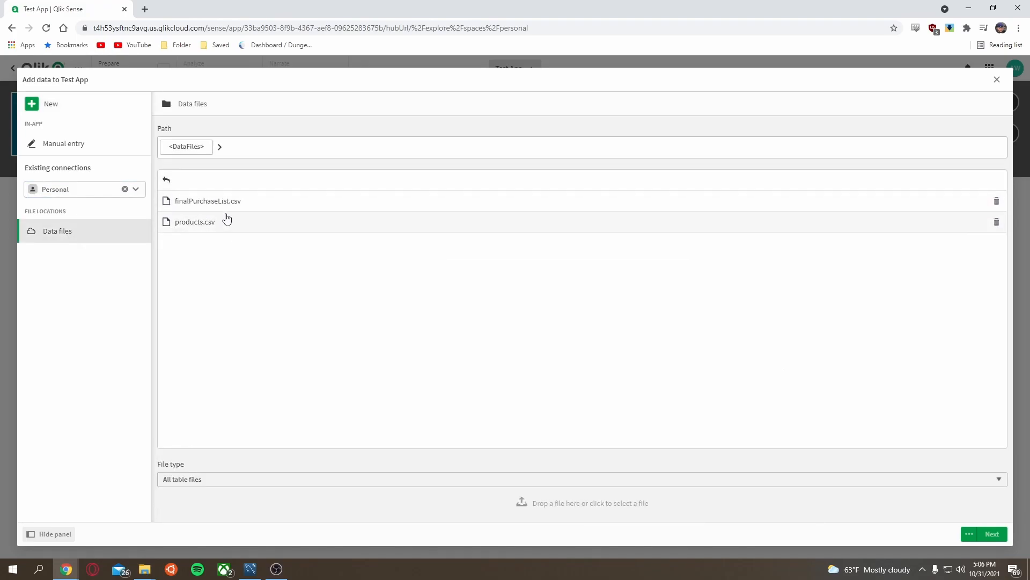
click(224, 205)
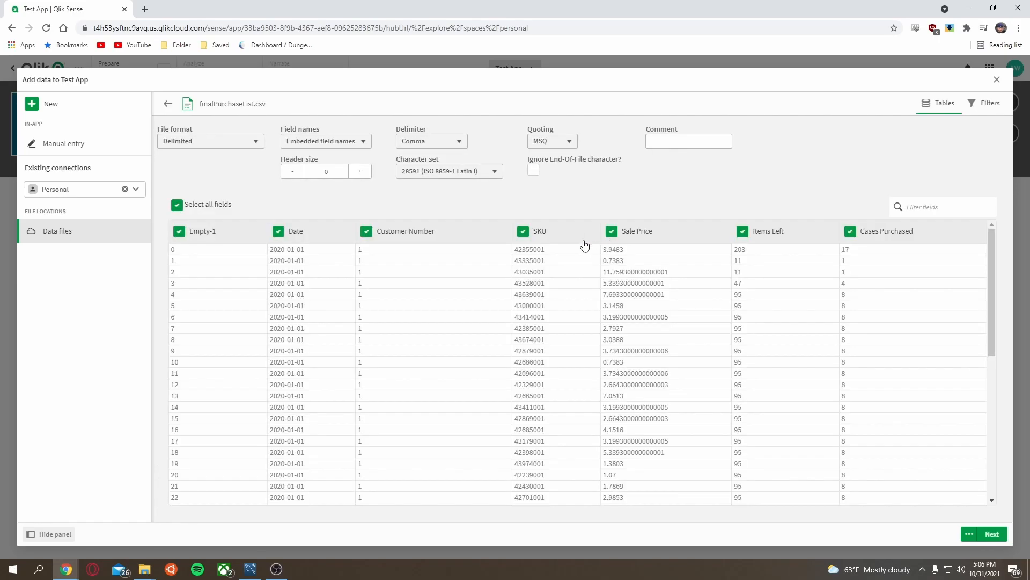
Step: Exclude the Empty-1 field from finalPurchaseList.csv and add the table to the app
click(424, 143)
click(475, 126)
click(180, 232)
click(990, 534)
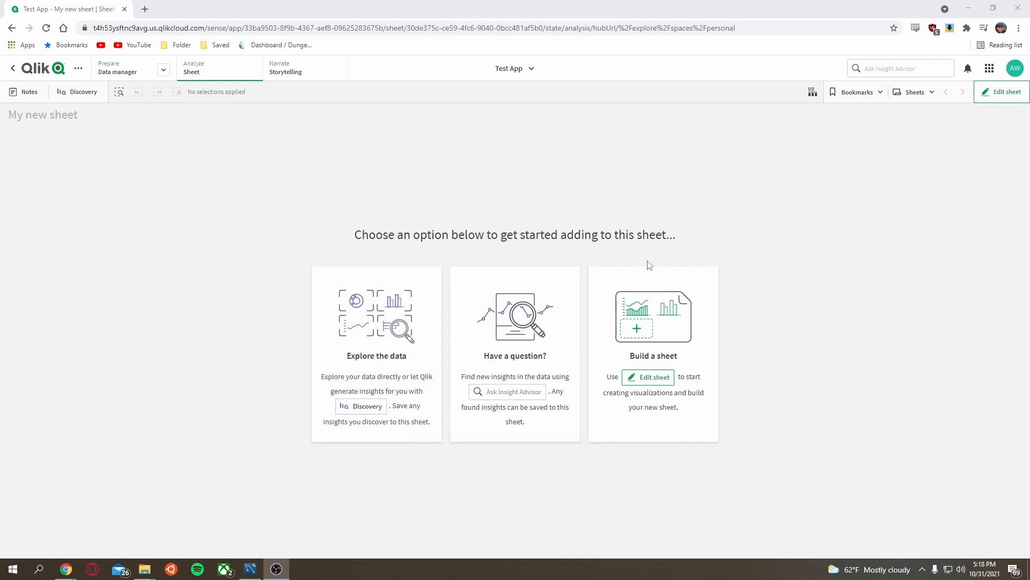
Step: Start editing the sheet and place a new visualization built from the Date field
click(664, 377)
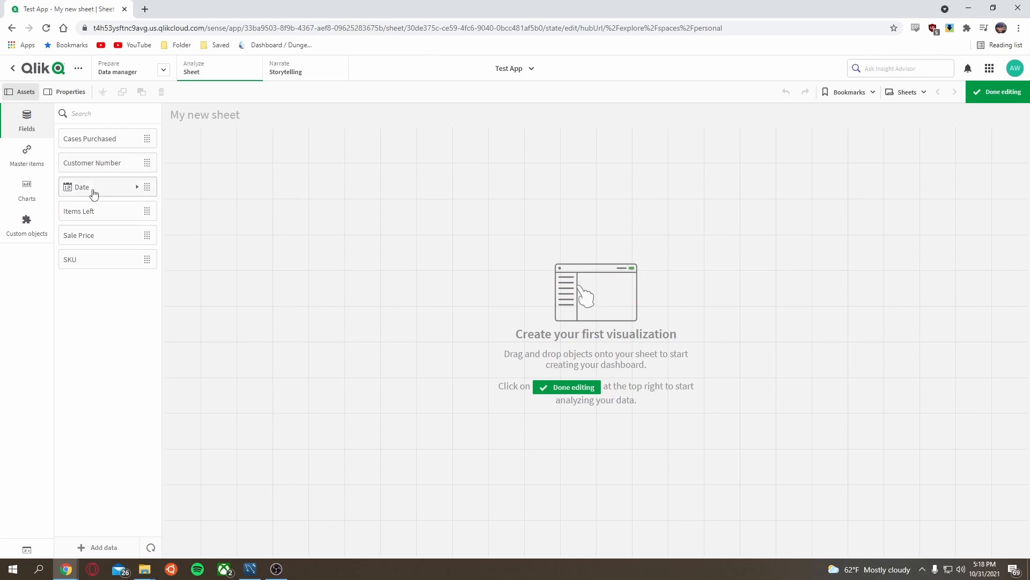
drag(102, 188, 299, 201)
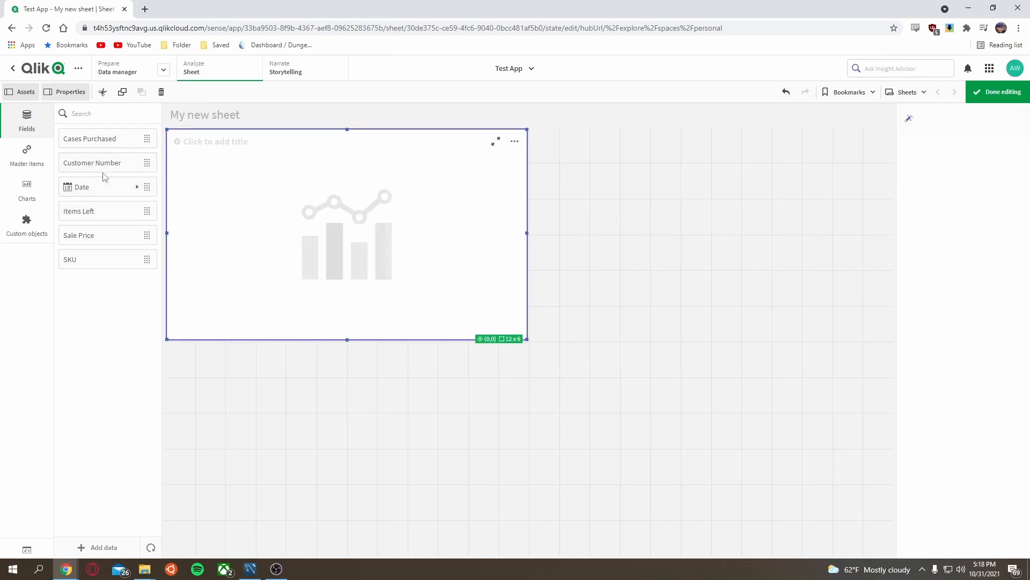
drag(107, 165, 334, 228)
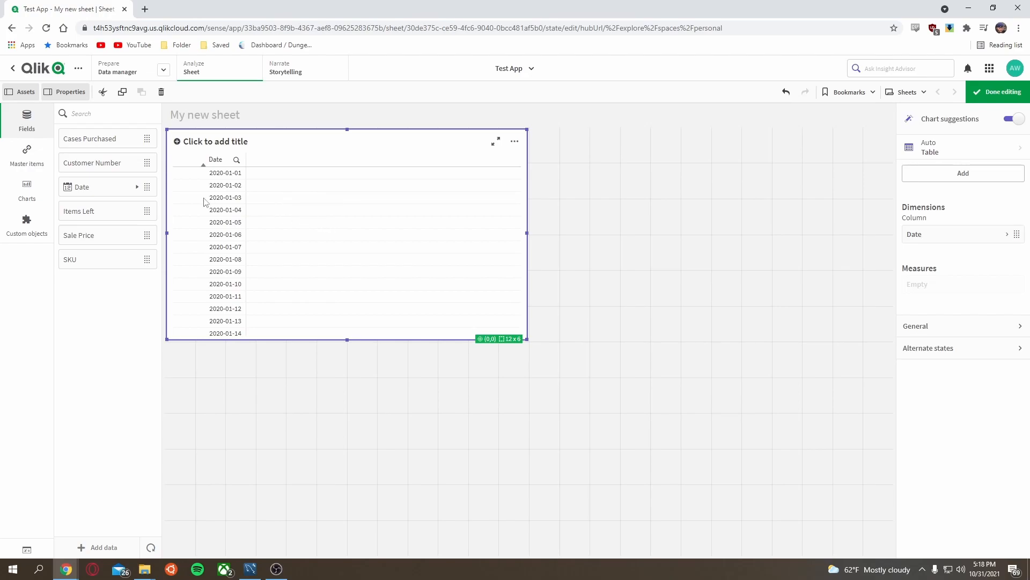
Step: Add Customer Number to the chart and move it into Measures to count distinct customers per date
drag(110, 167, 344, 269)
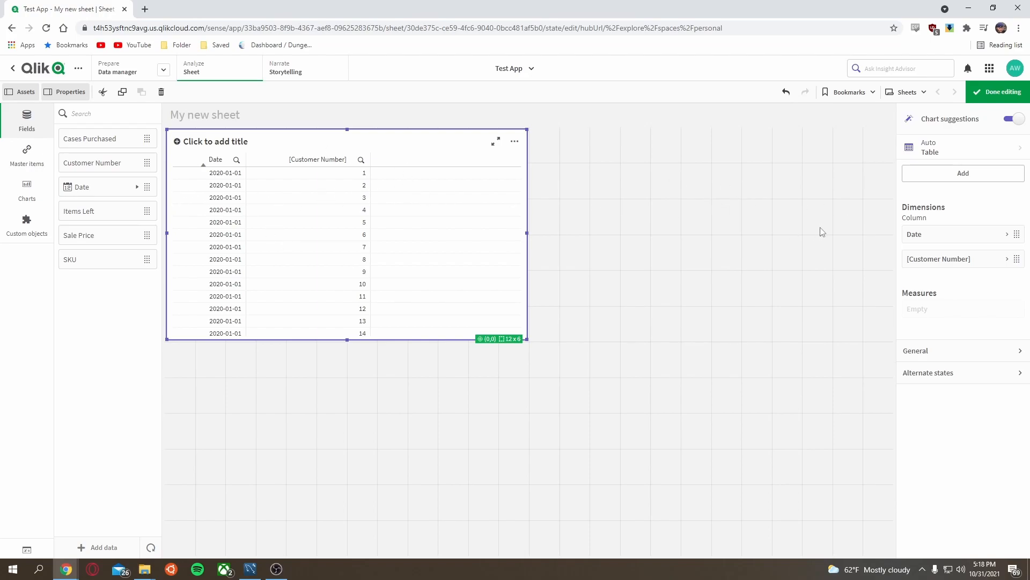
drag(948, 267, 942, 317)
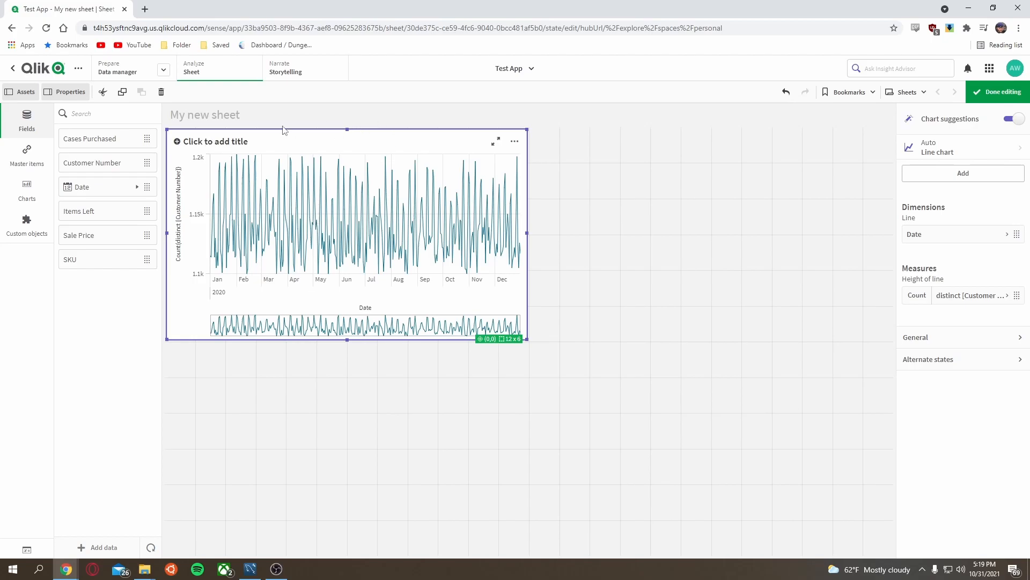
Step: Add products.csv to the app, leaving out the onHand and oneDaySupply fields
click(101, 547)
click(84, 242)
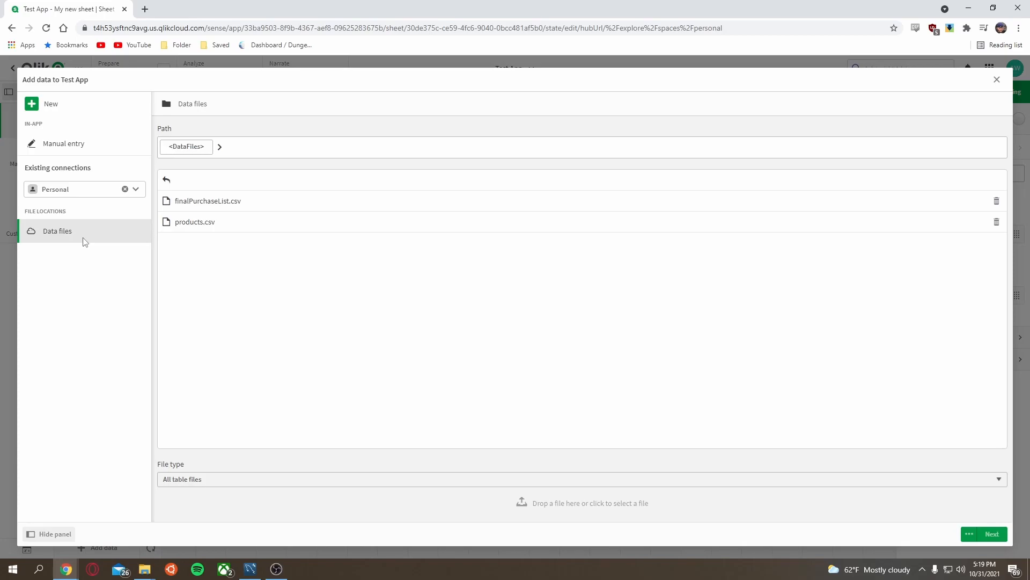
click(185, 225)
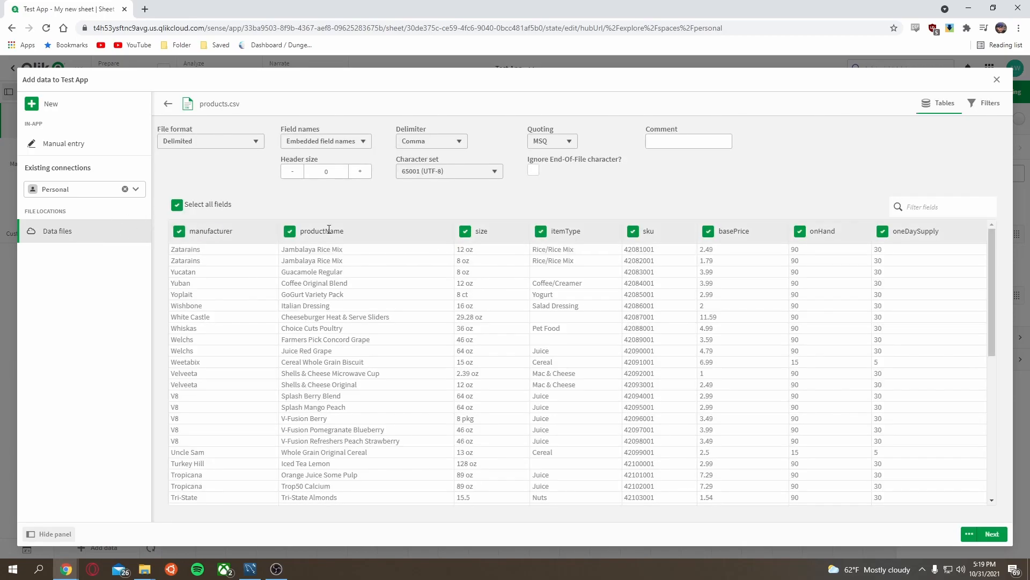
click(798, 231)
click(882, 231)
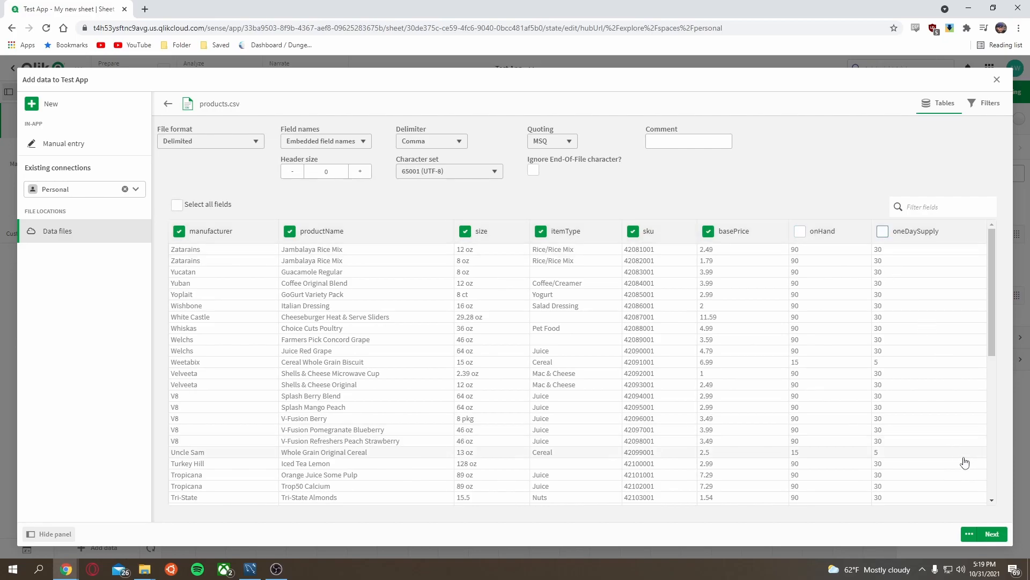
click(992, 534)
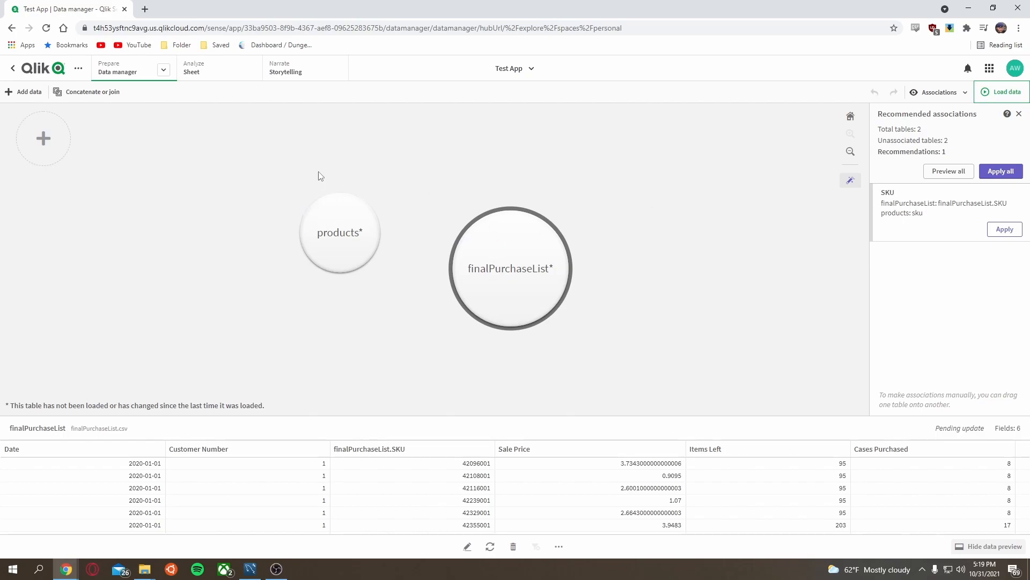
Step: Associate the products table with finalPurchaseList on SKU using the recommended association
drag(338, 233, 431, 260)
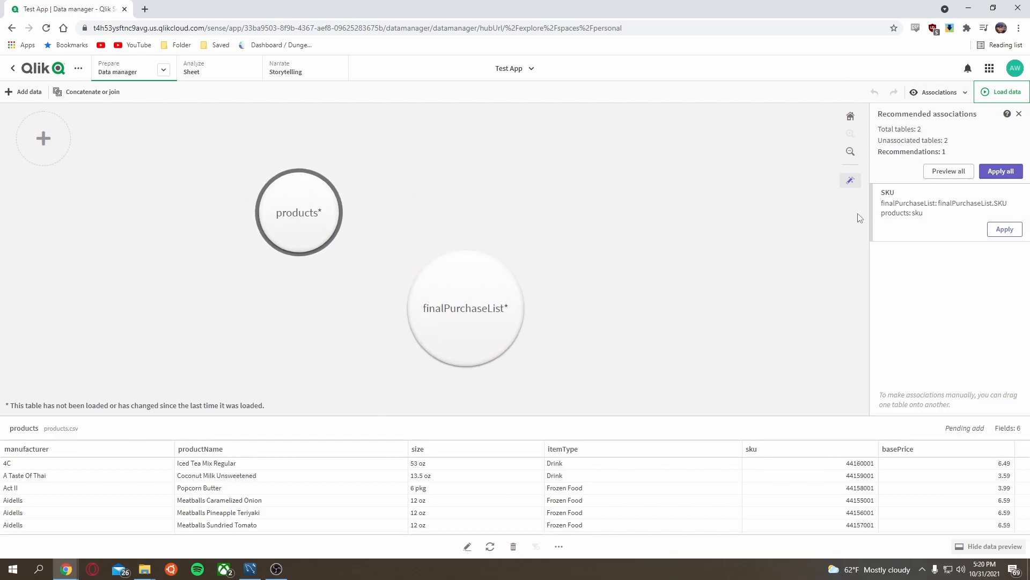
click(1000, 231)
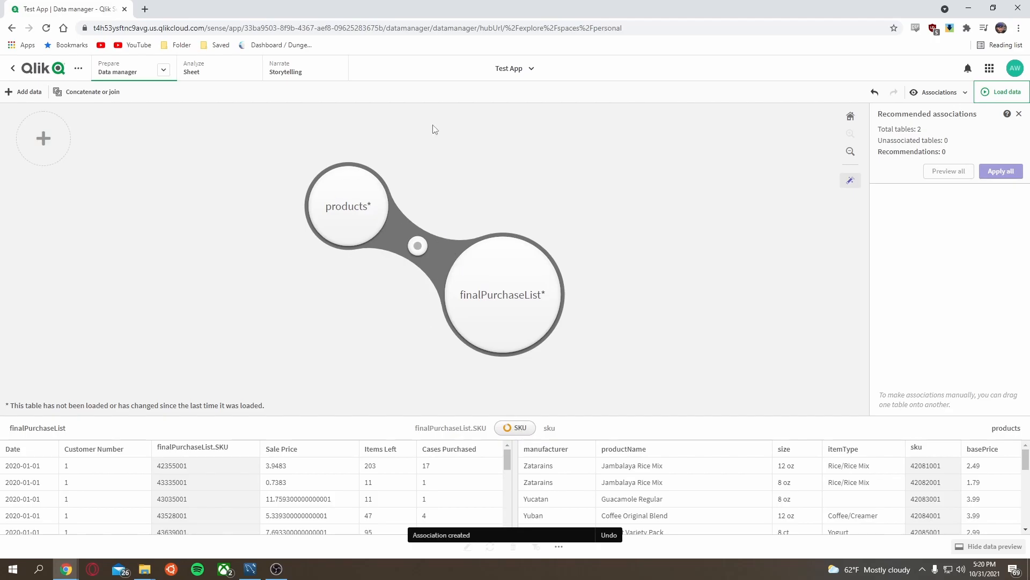
Step: Return to the sheet and reload the app data
click(230, 79)
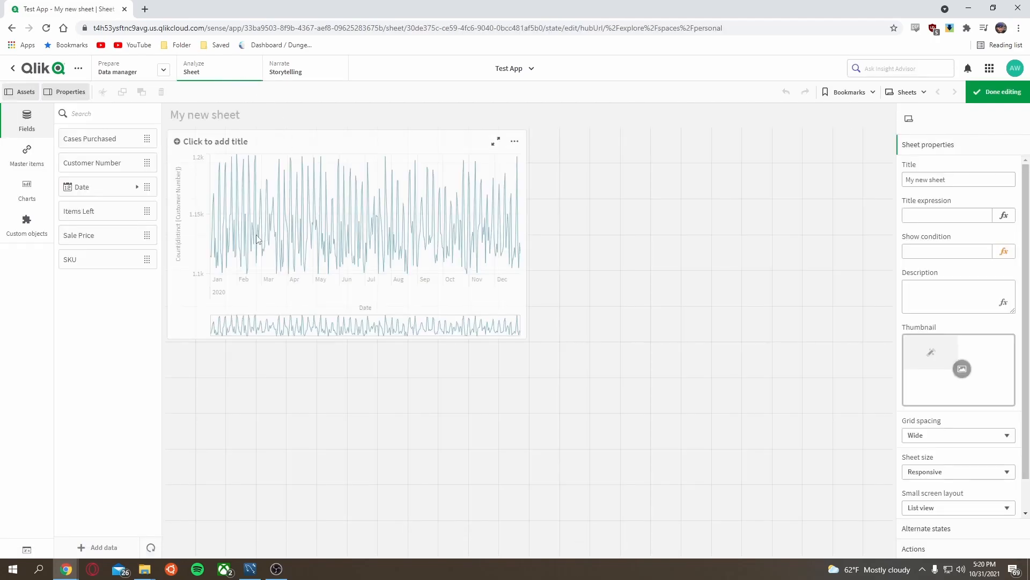
click(151, 548)
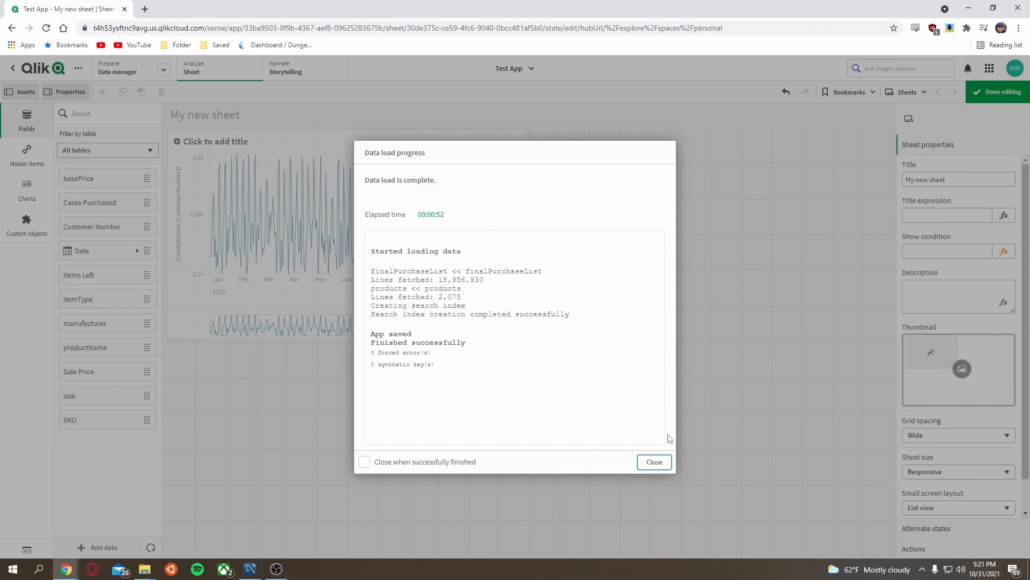
click(654, 463)
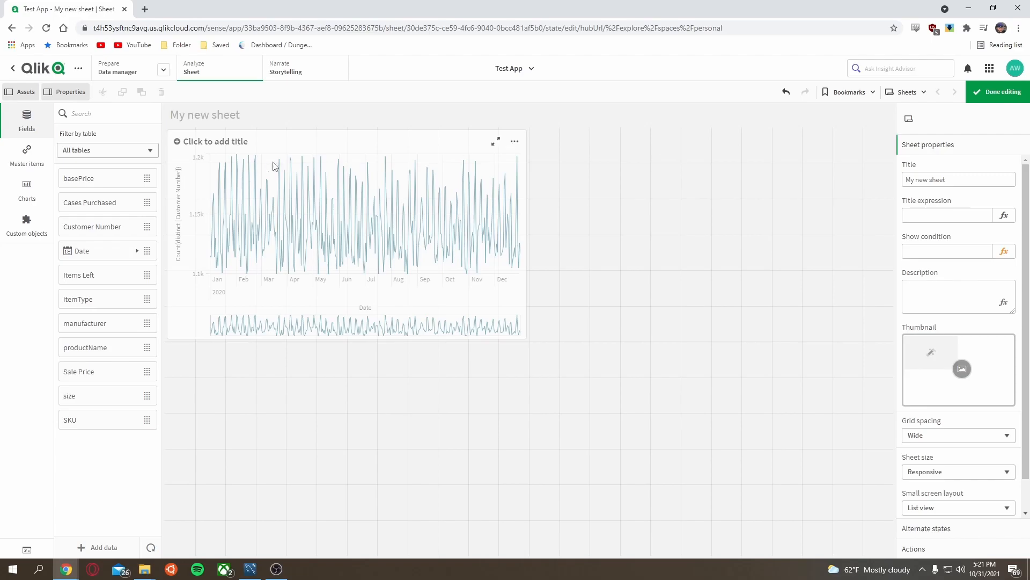
Step: Build a second table beside the line chart with Date and itemType dimensions and a distinct SKU count
drag(110, 252, 689, 235)
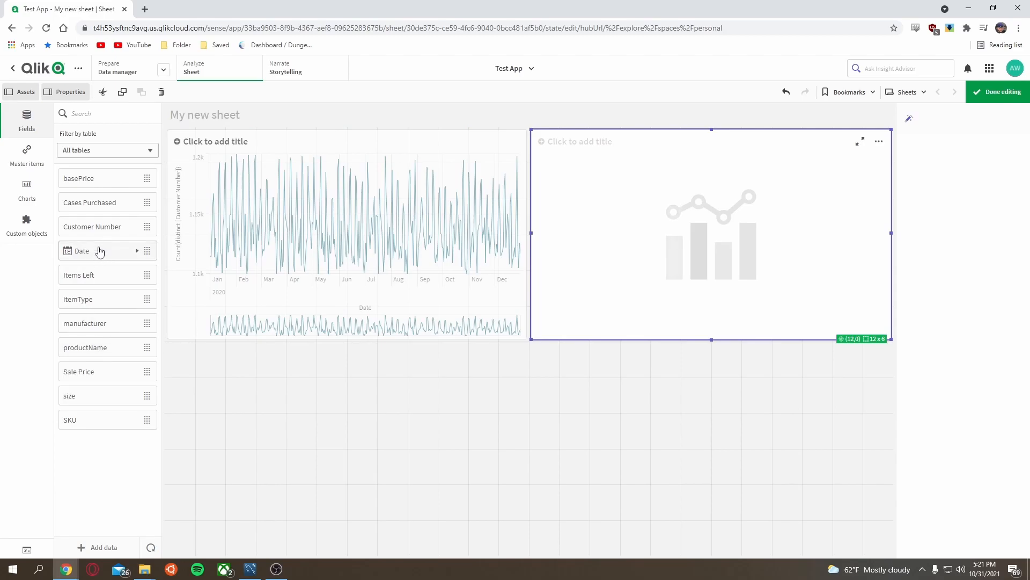
drag(91, 302, 683, 238)
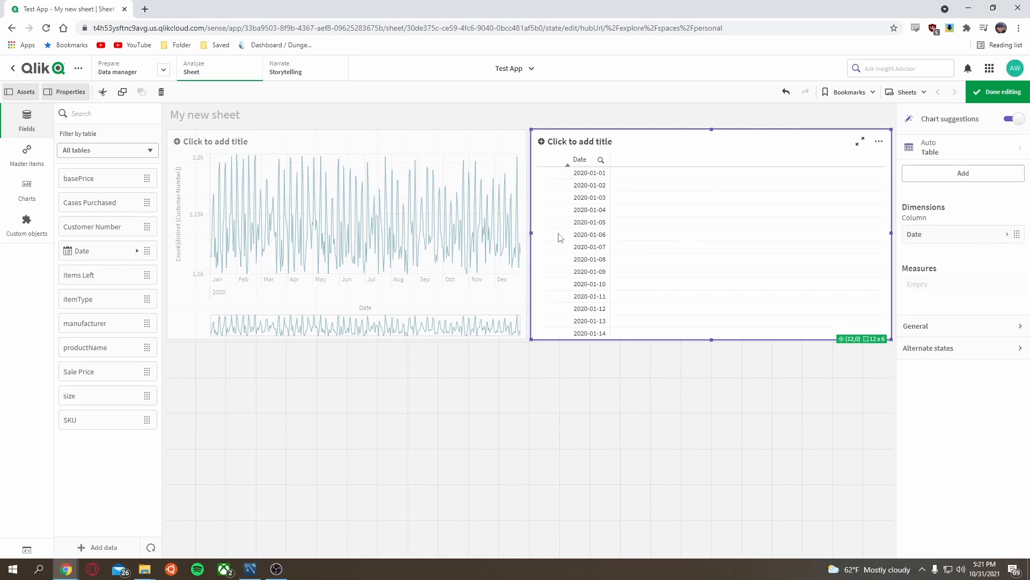
drag(117, 296, 670, 260)
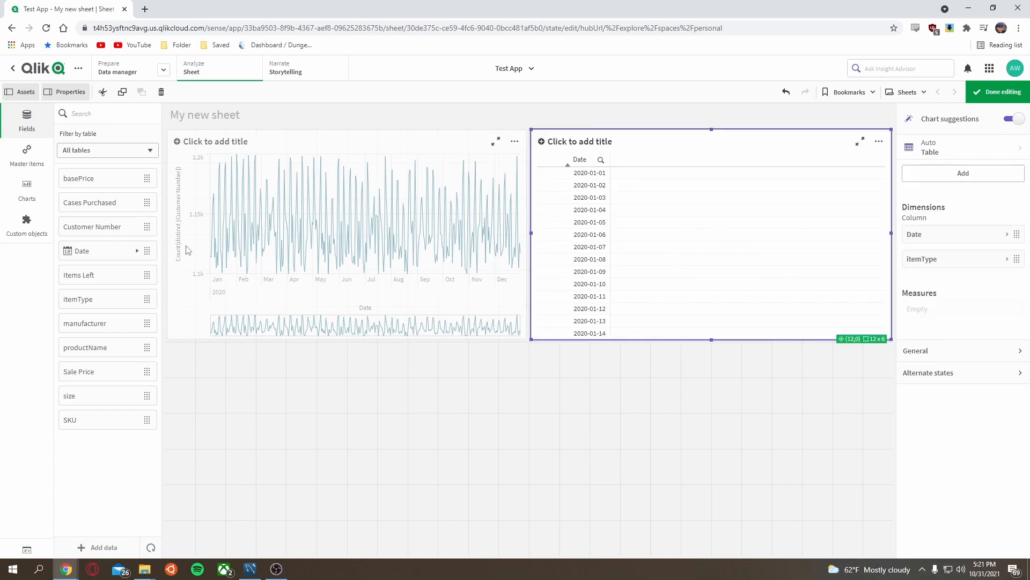
drag(136, 419, 880, 314)
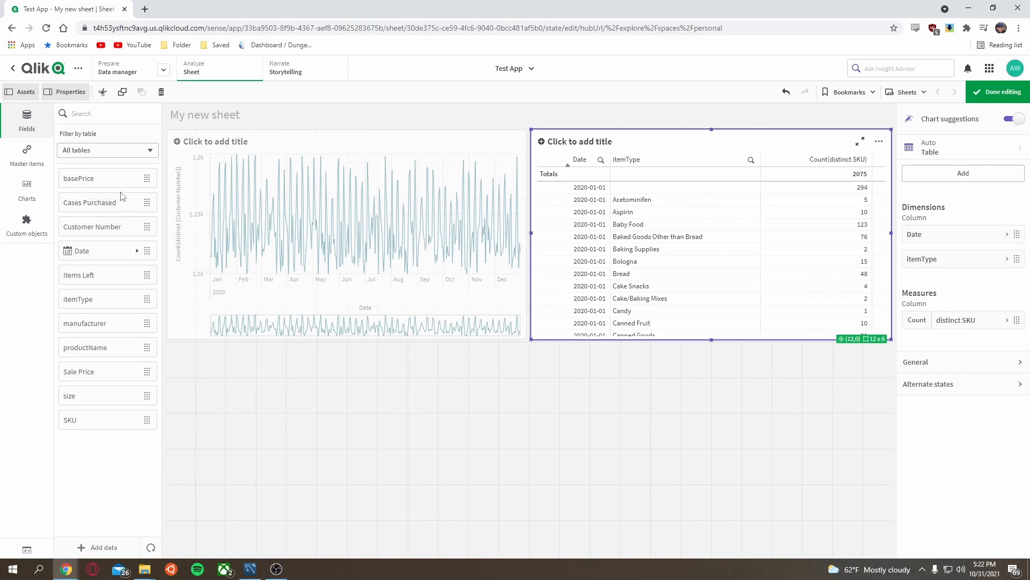
Step: Add a filter pane below the line chart showing the itemType field
click(28, 199)
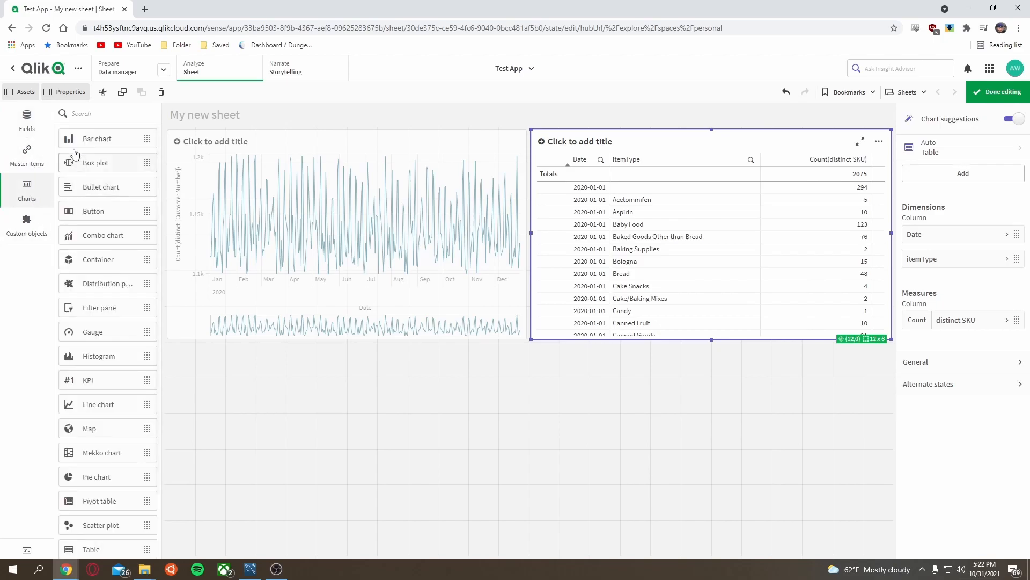
scroll(91, 476, down, 1)
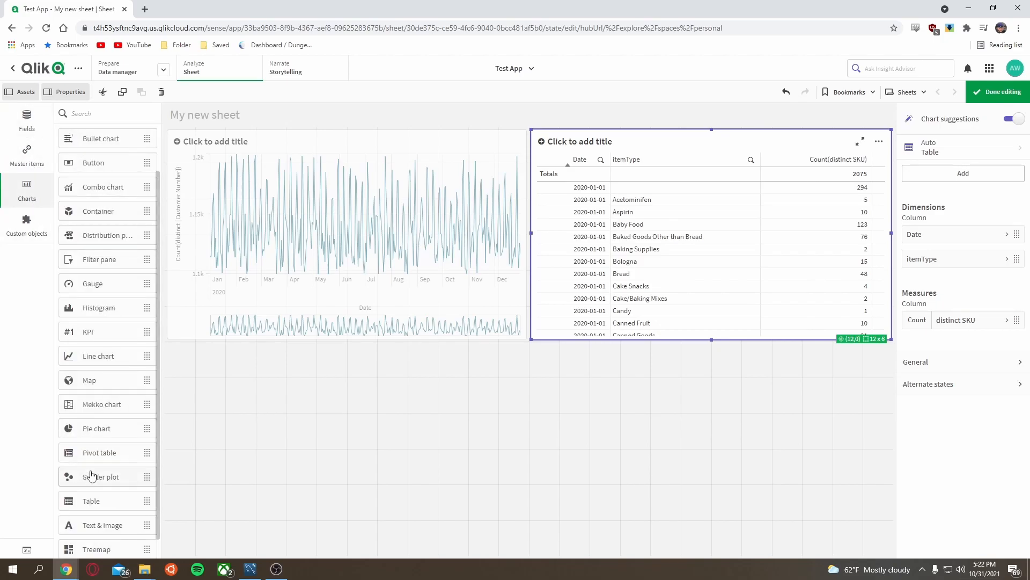
scroll(92, 476, up, 1)
drag(107, 308, 350, 424)
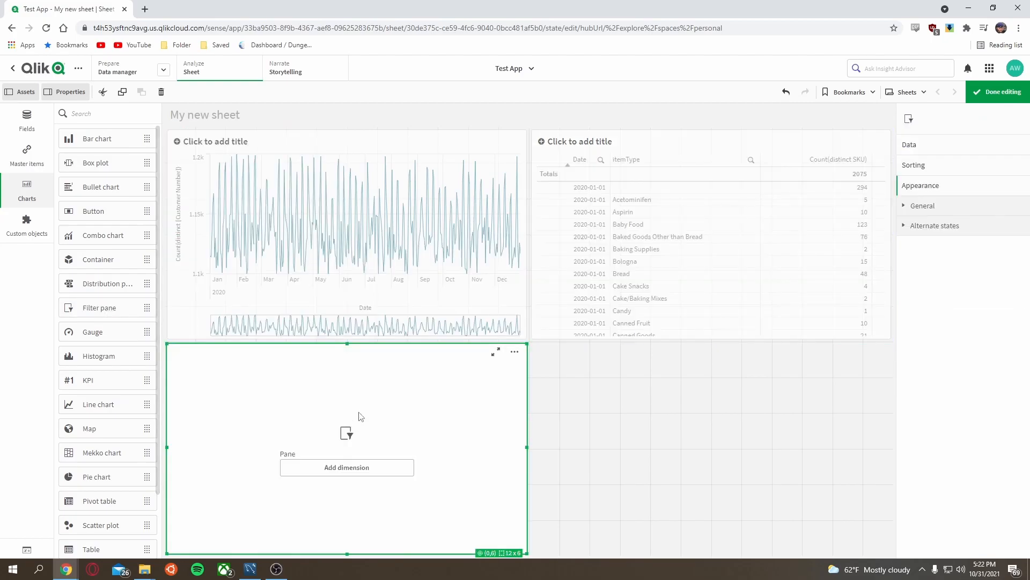
click(43, 125)
drag(93, 299, 393, 457)
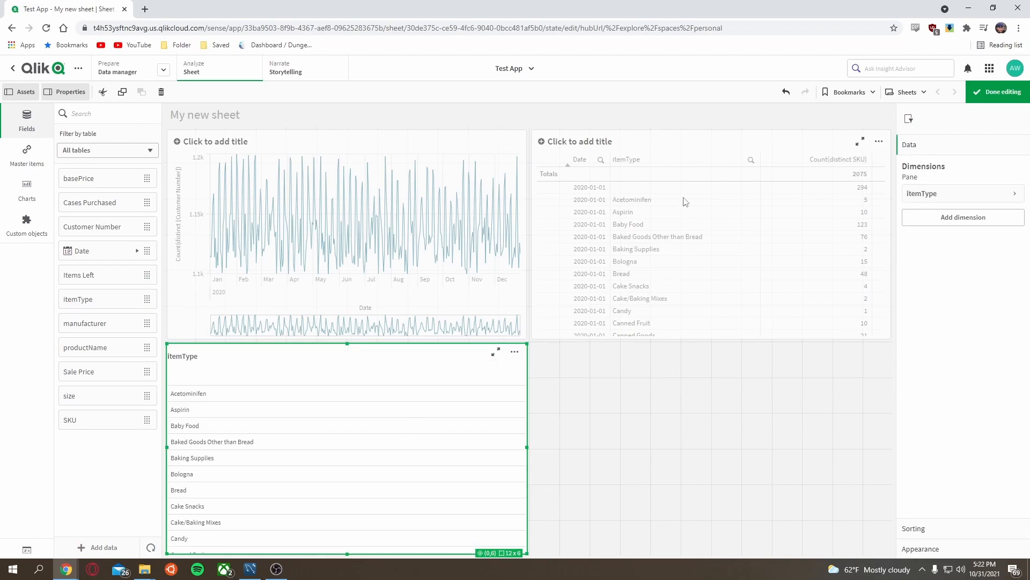
Step: Leave edit mode and select Milk in the itemType filter pane
click(1003, 101)
scroll(66, 449, down, 4)
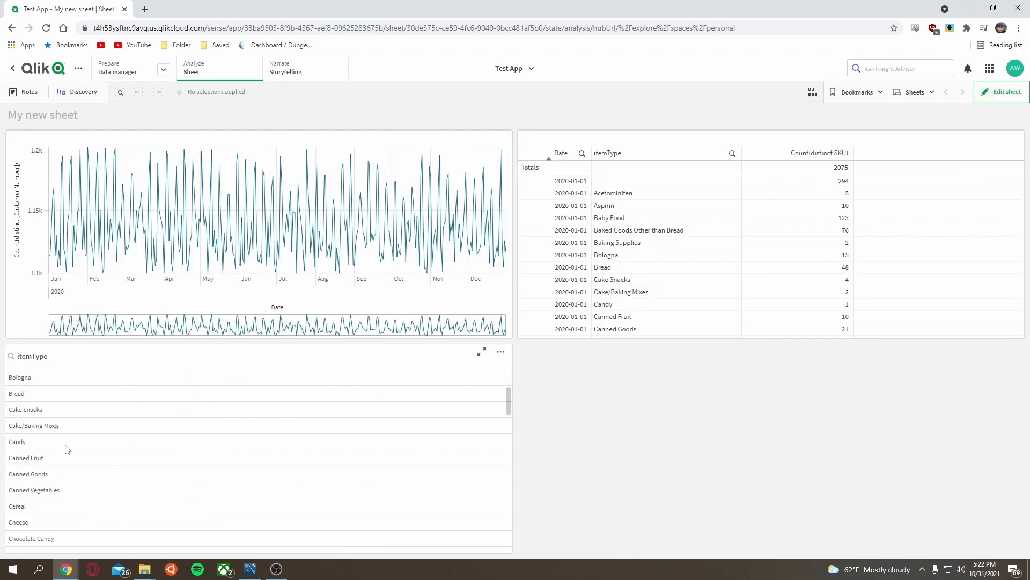
scroll(67, 456, down, 10)
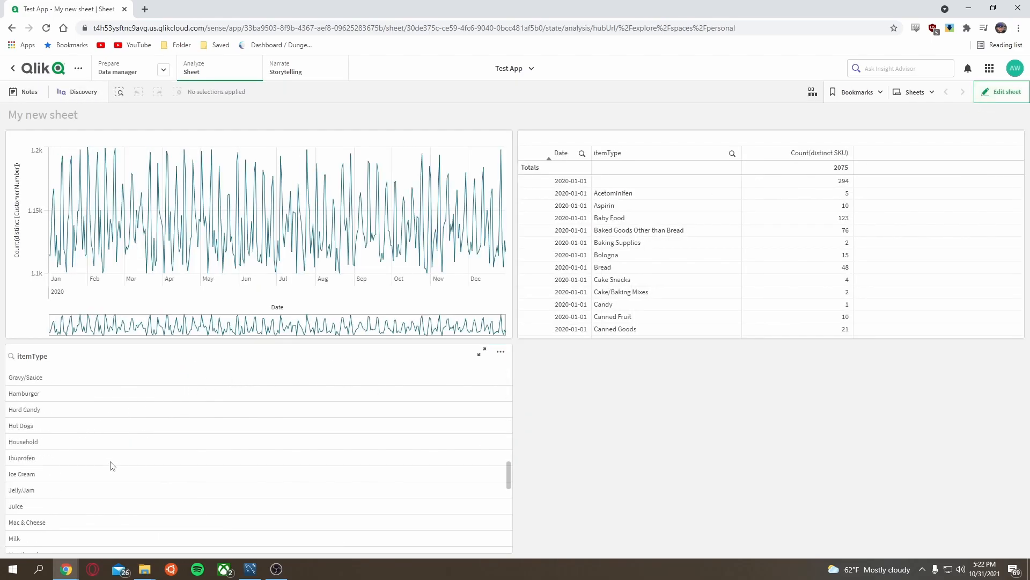
click(102, 474)
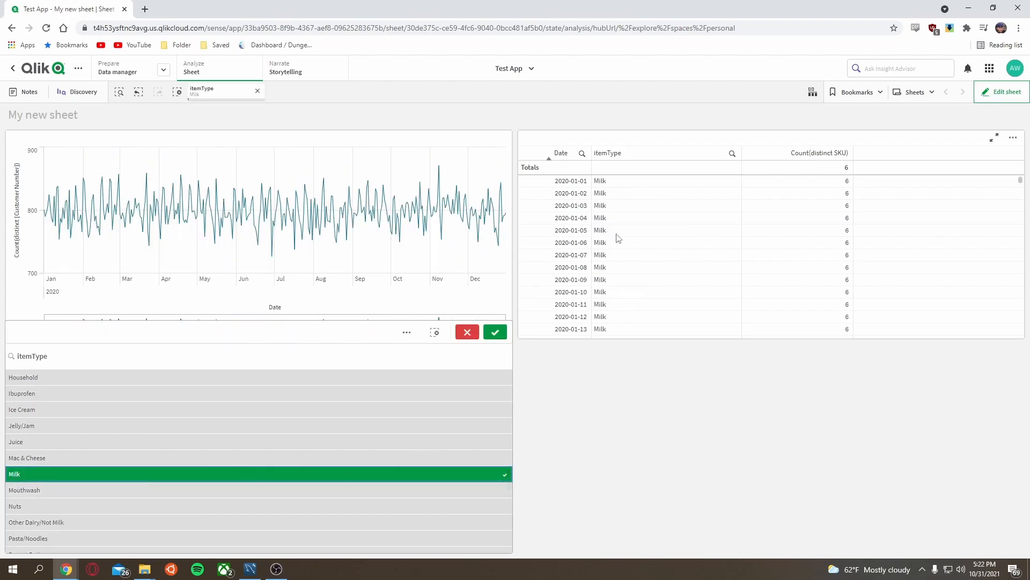
scroll(682, 261, down, 6)
scroll(603, 272, up, 7)
Step: Change the table's measure expression from a distinct count to Count(SKU)
click(1002, 91)
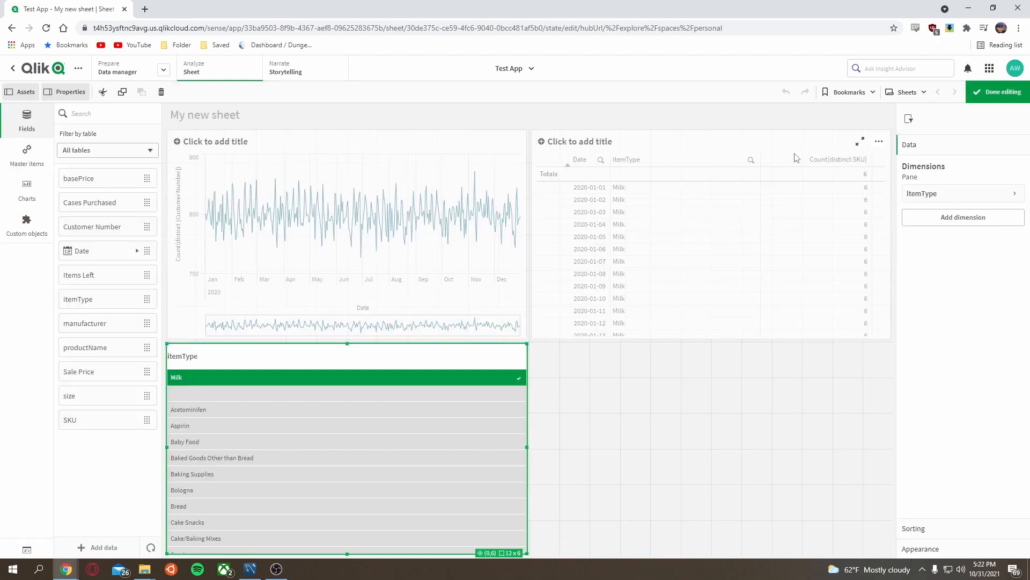
click(744, 186)
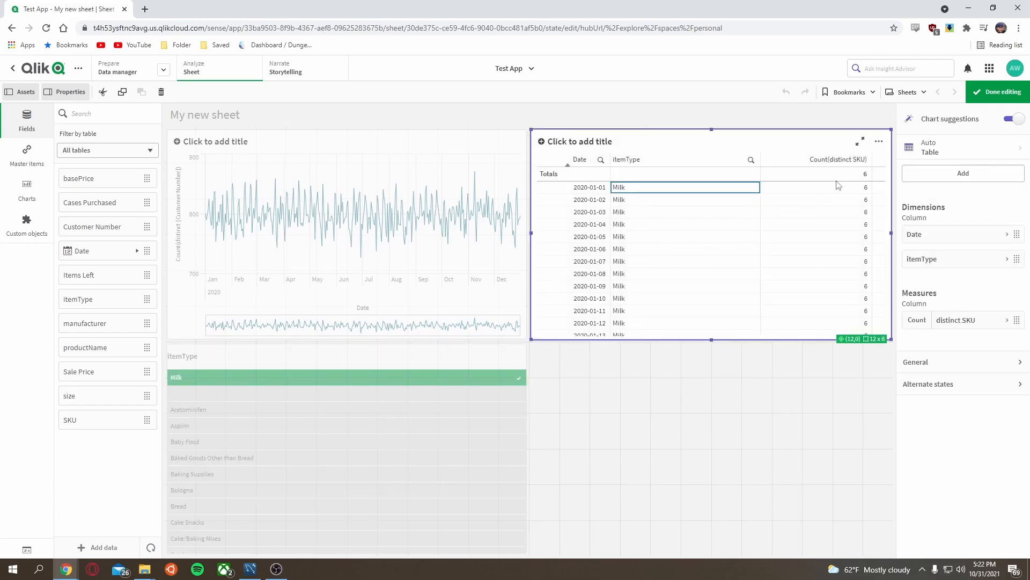
click(920, 328)
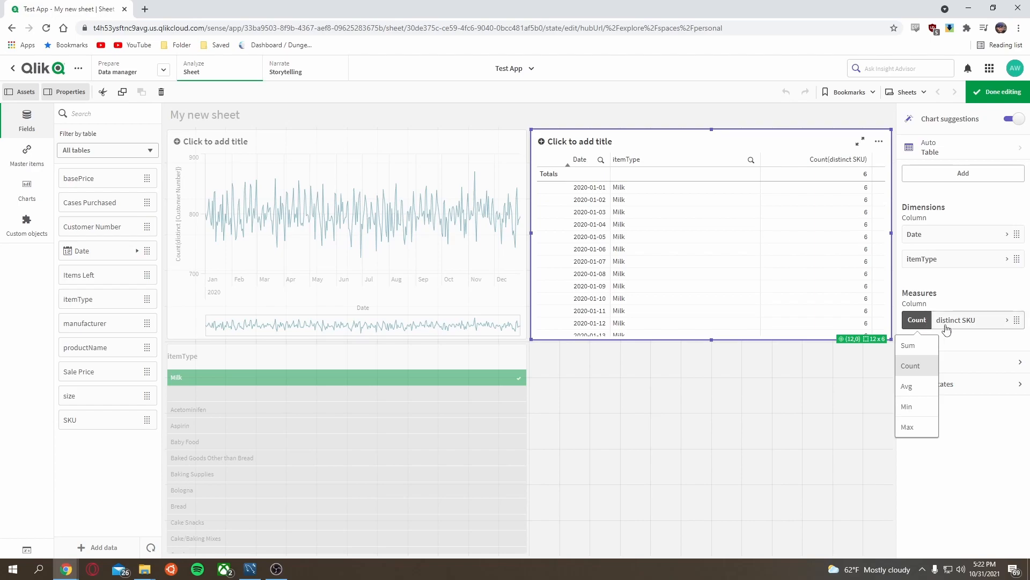
click(963, 321)
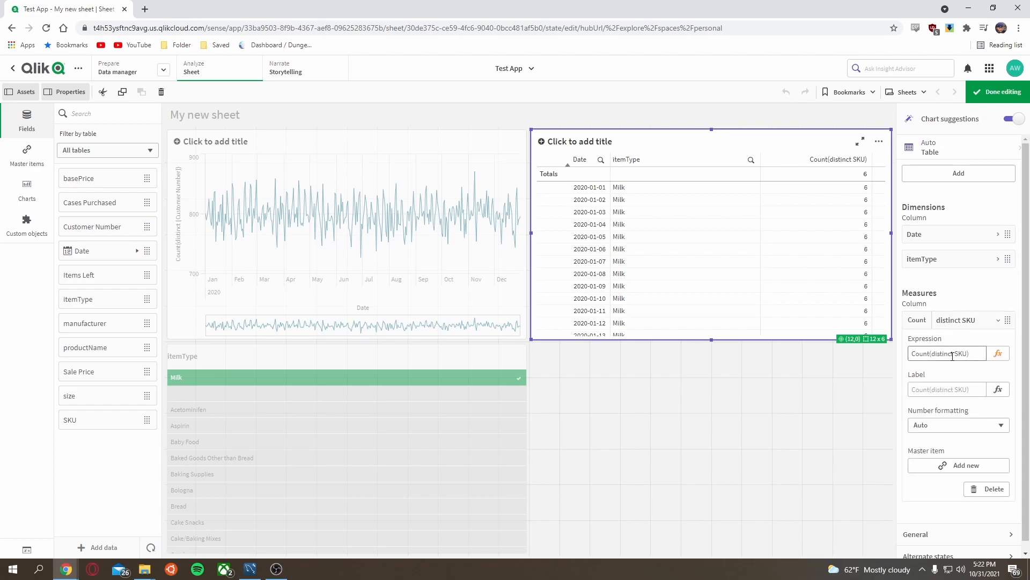
drag(956, 354, 936, 354)
key(BackSpace)
key(Return)
click(763, 374)
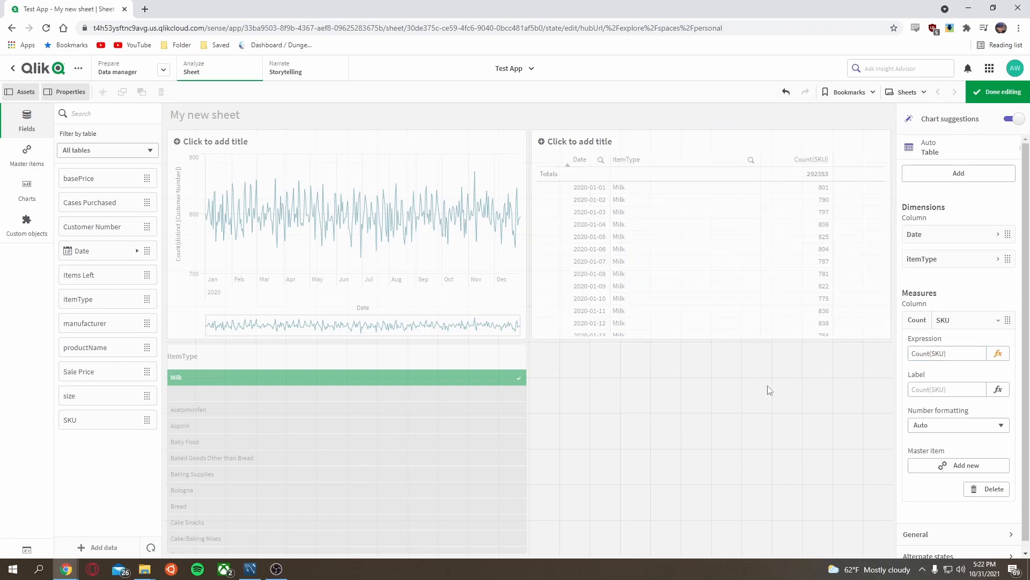
Step: Add a Date filter pane beside the itemType filter pane, replacing the Date table placed there first
click(380, 228)
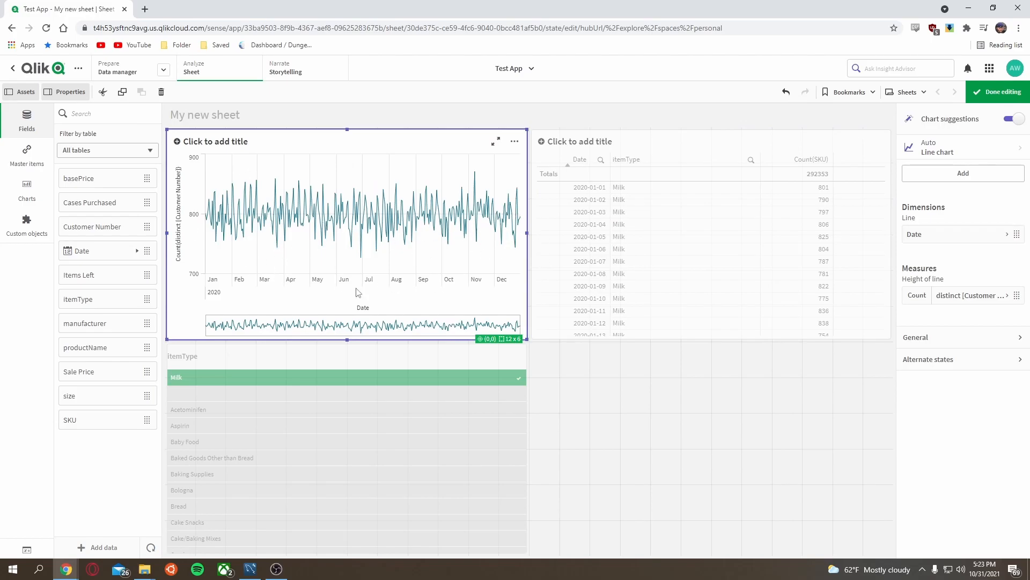
click(472, 405)
drag(101, 251, 698, 449)
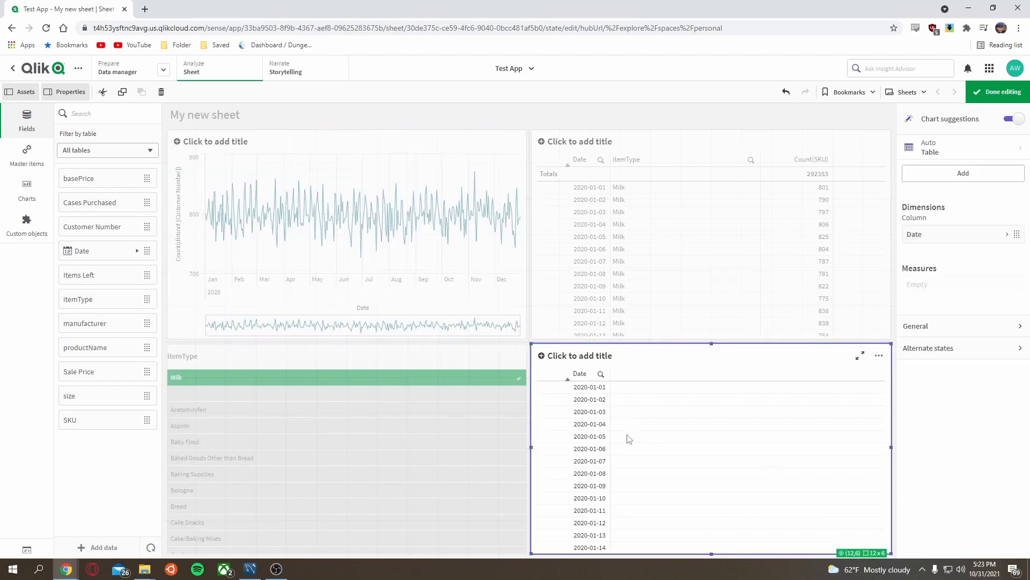
click(26, 191)
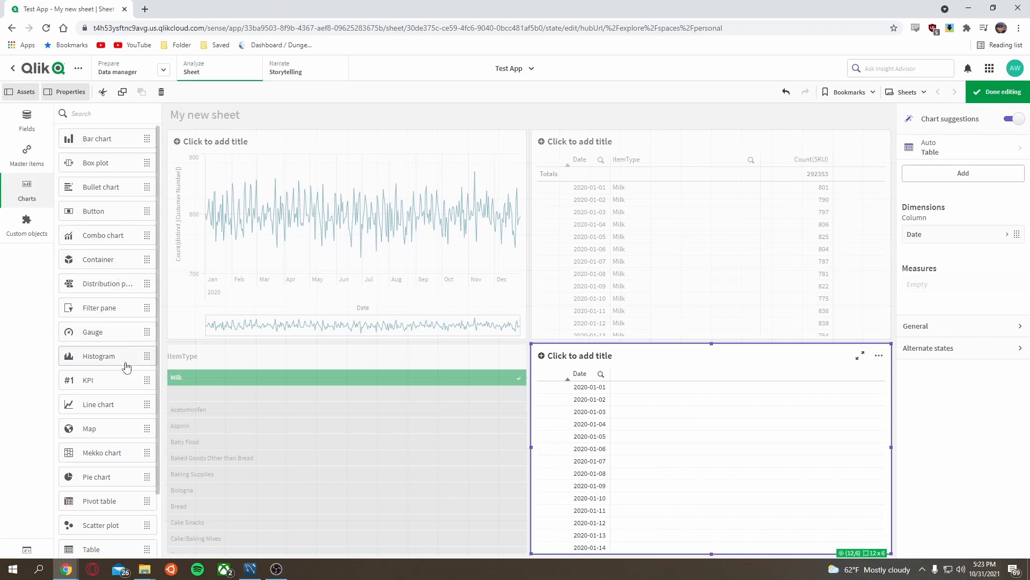
drag(108, 307, 636, 427)
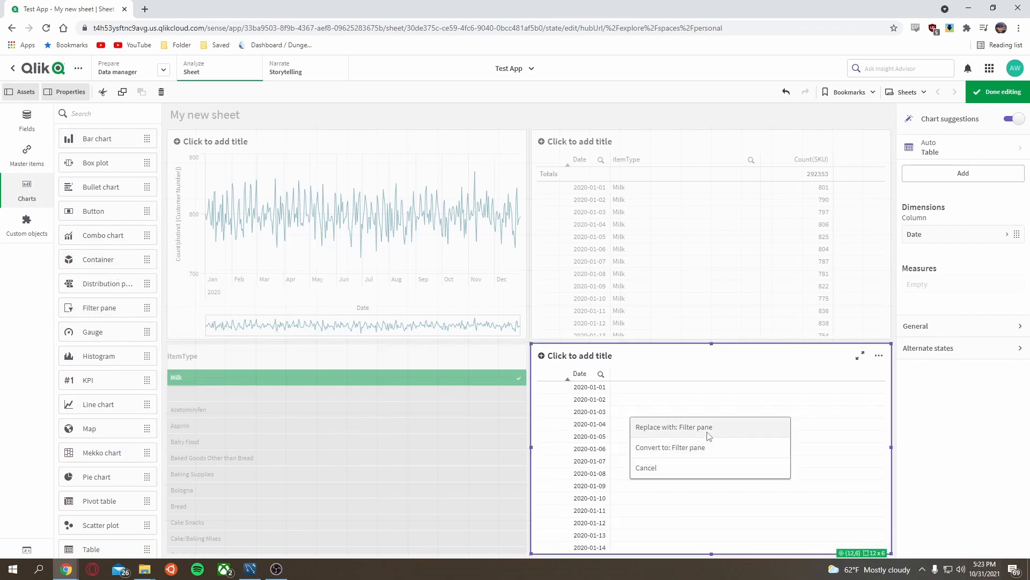
click(674, 428)
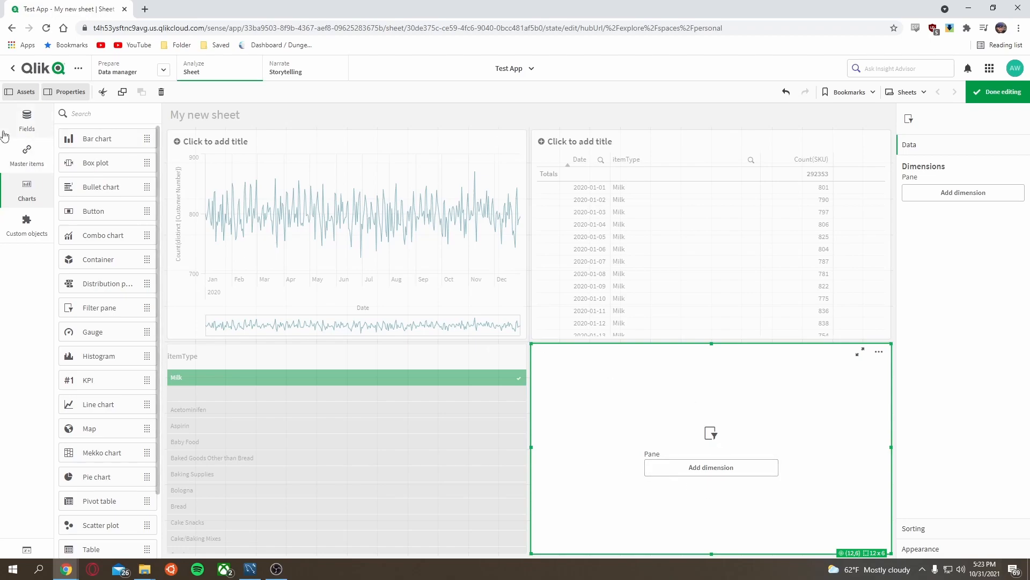
click(33, 125)
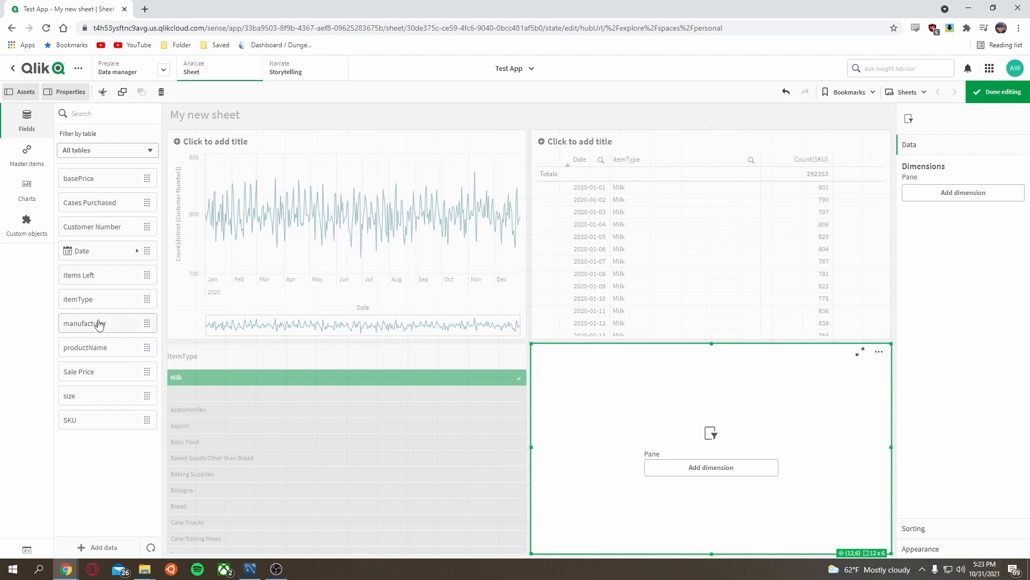
drag(102, 250, 691, 435)
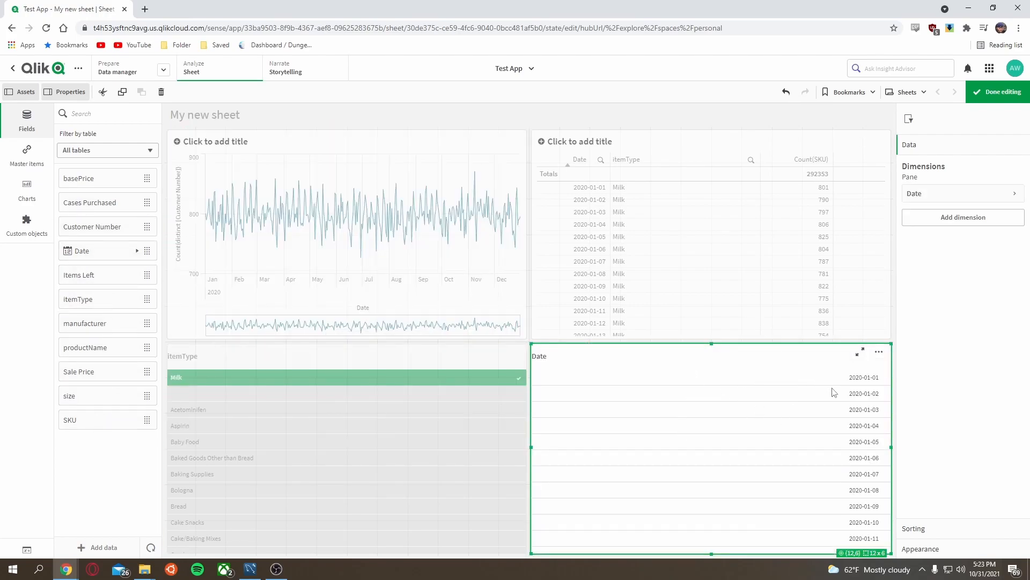
Step: Leave edit mode and select the January 2020 dates in the Date filter pane using a search expression
click(997, 93)
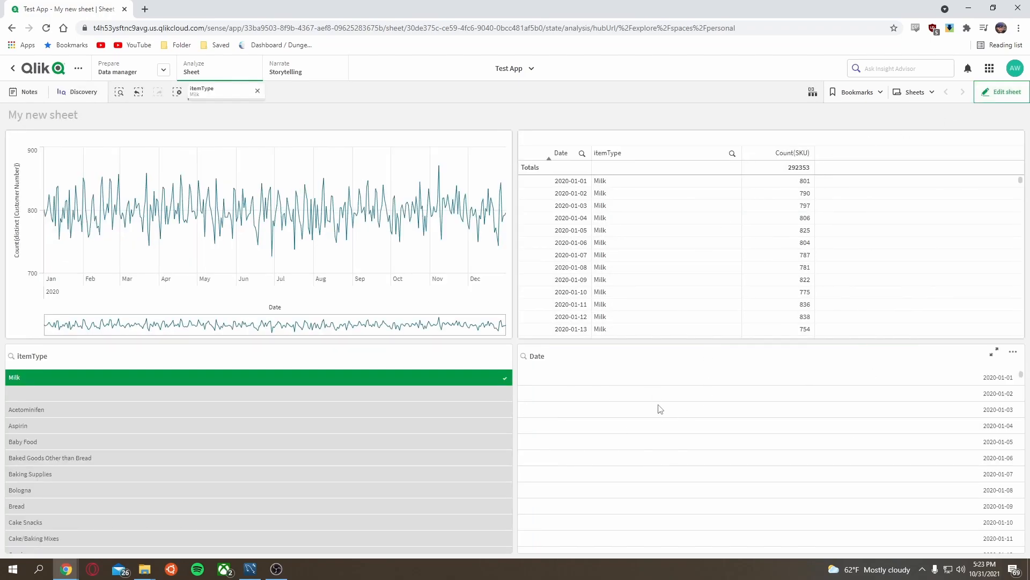
click(660, 383)
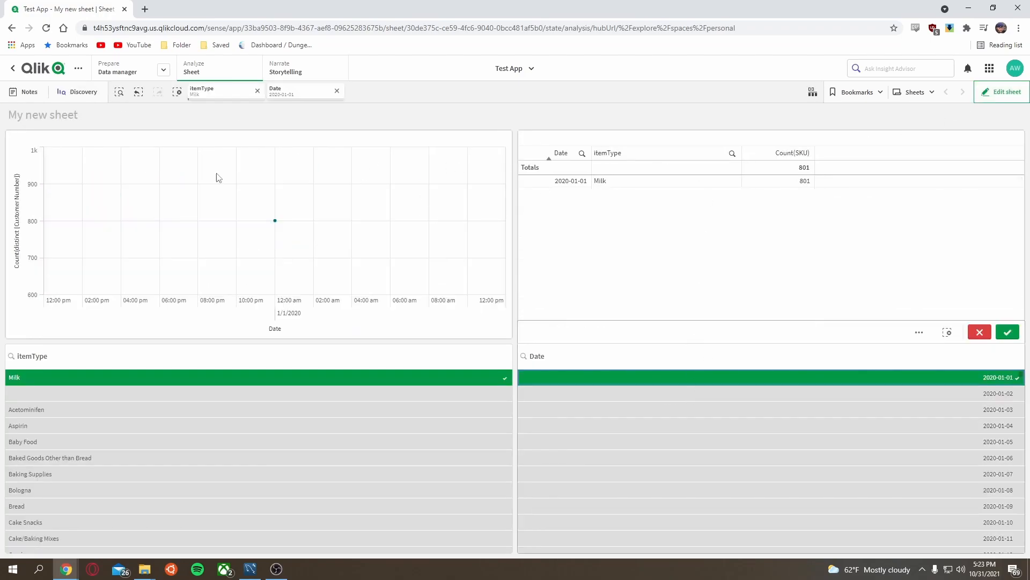
click(980, 332)
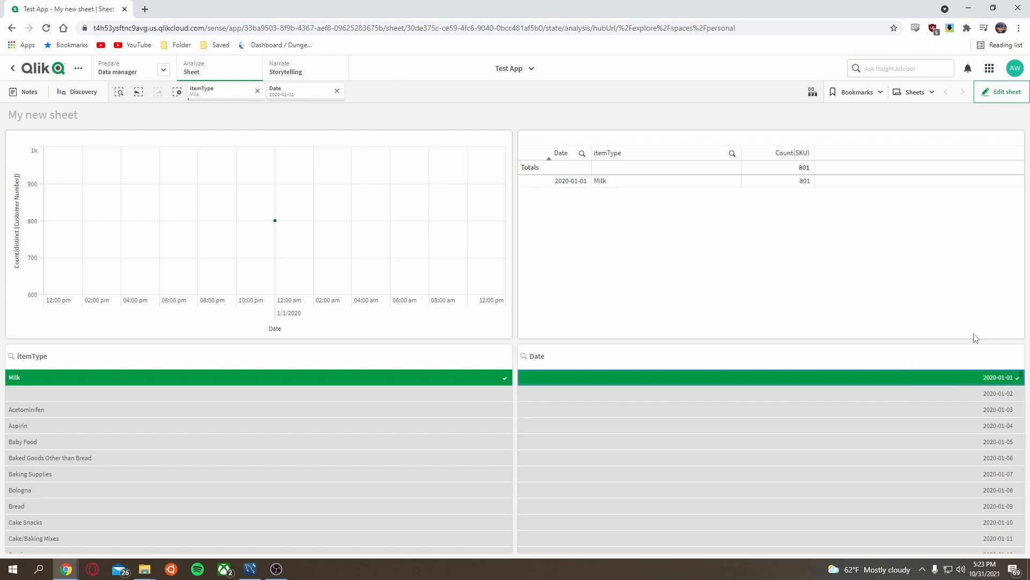
click(553, 358)
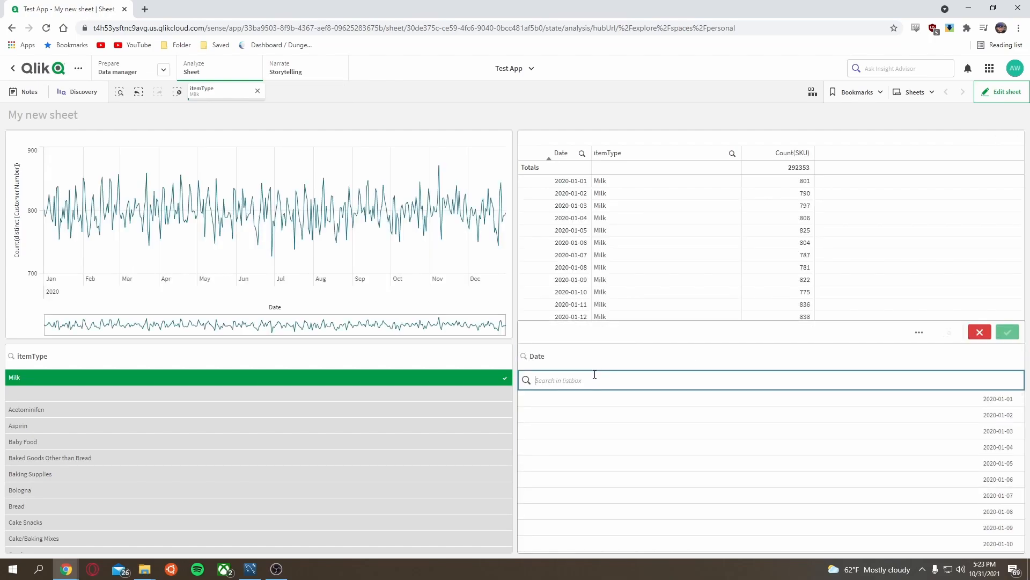
text(>)
text(2/1/2020)
key(Return)
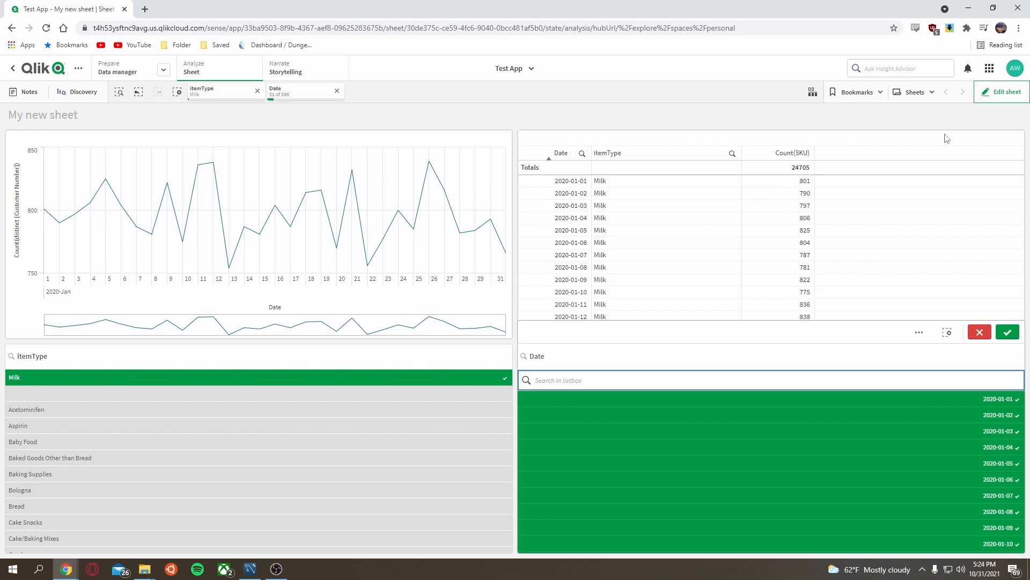
click(1001, 92)
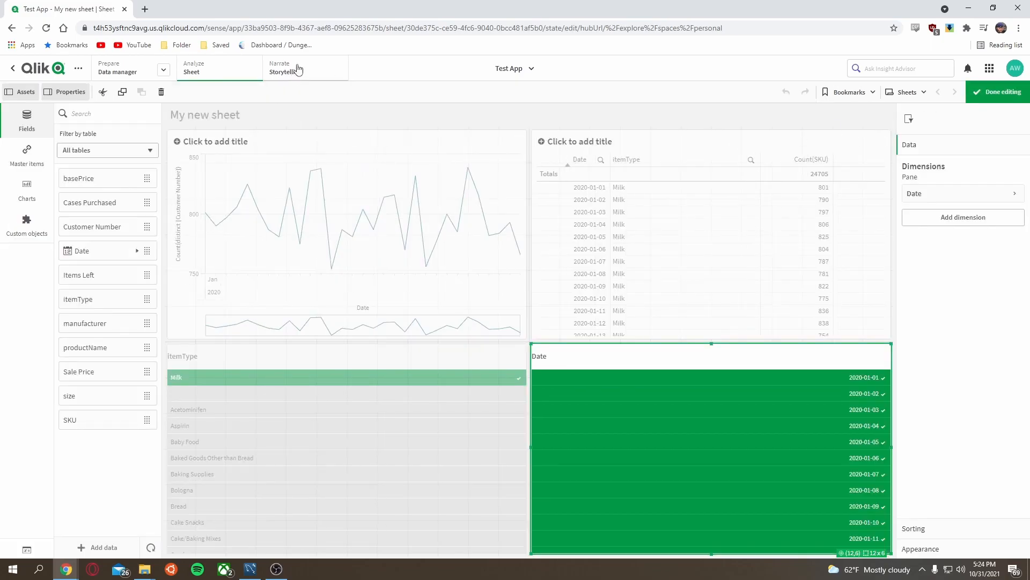
click(298, 69)
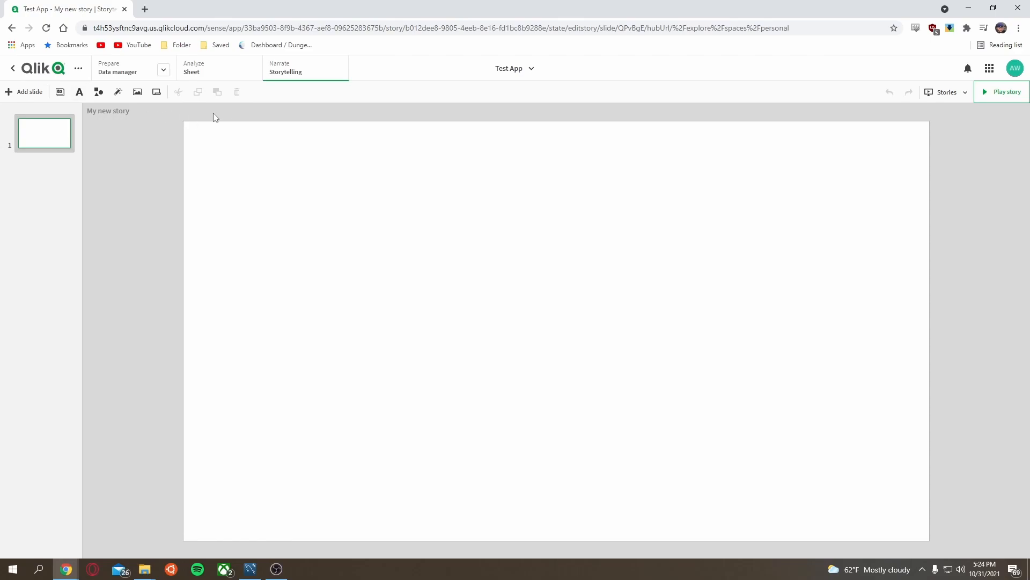
click(222, 75)
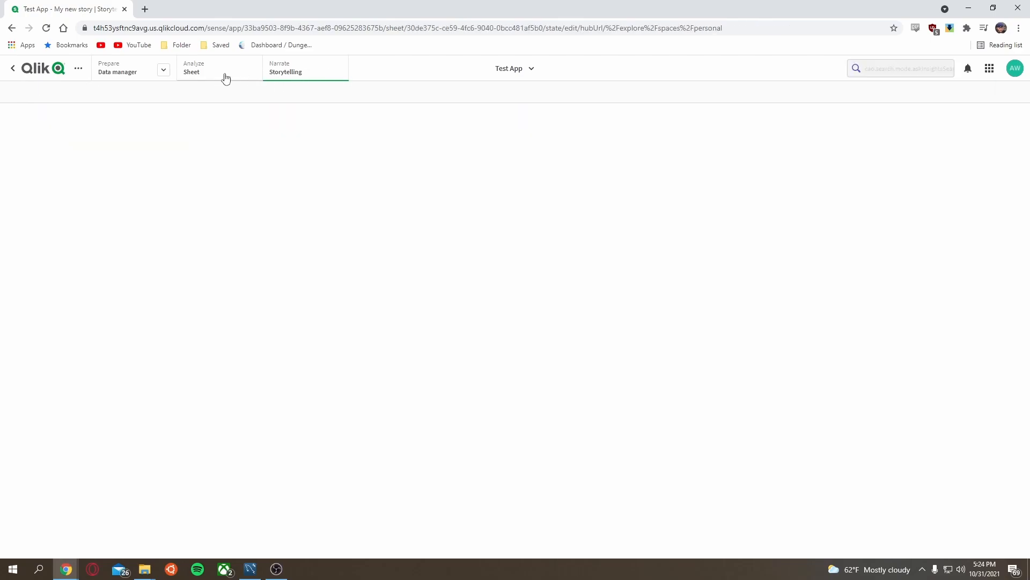
click(378, 150)
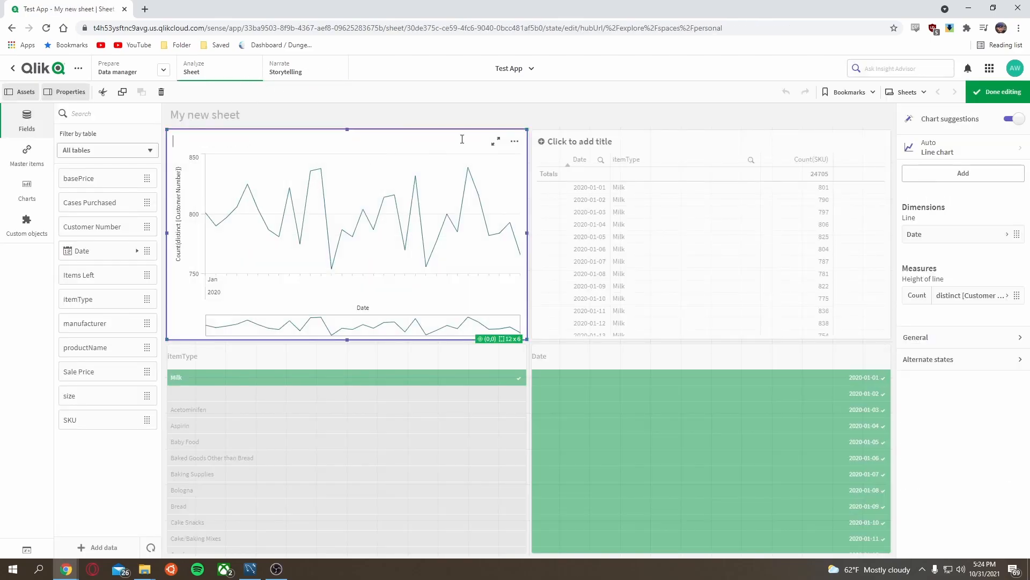
click(386, 138)
click(988, 93)
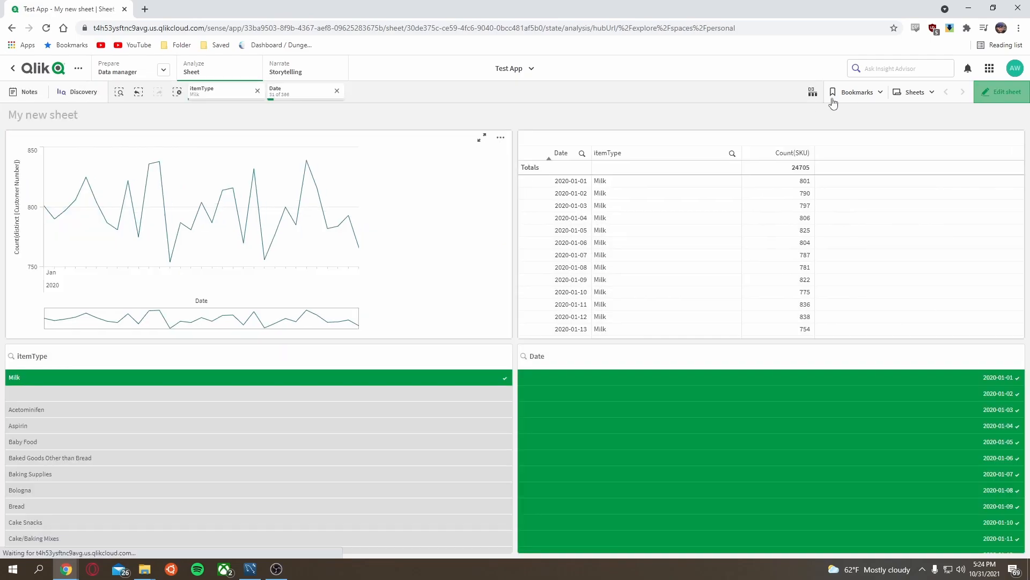
Step: Take a storytelling snapshot of the line chart annotated "Month of Jan Sales Milk"
click(505, 139)
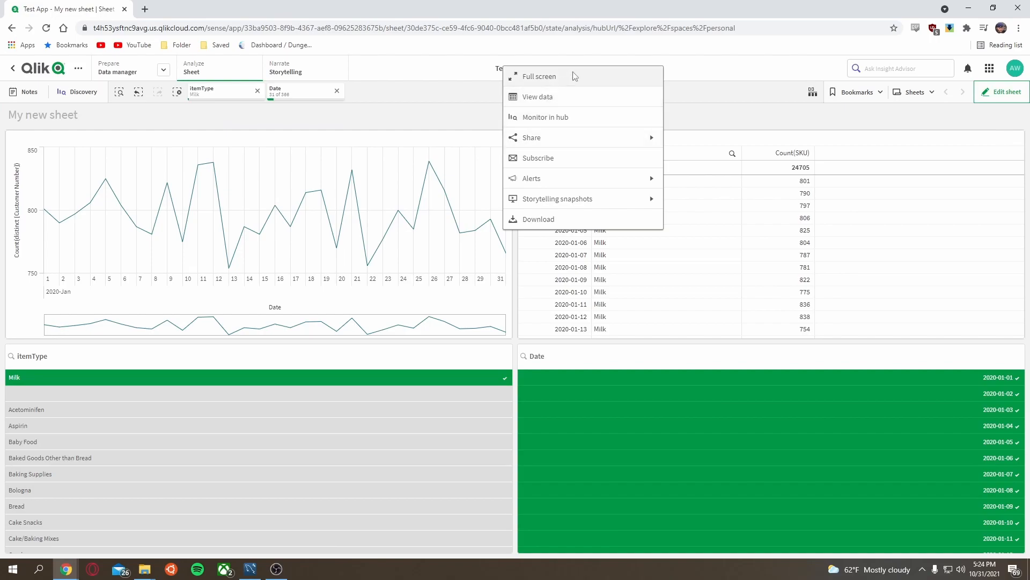
click(628, 201)
click(562, 98)
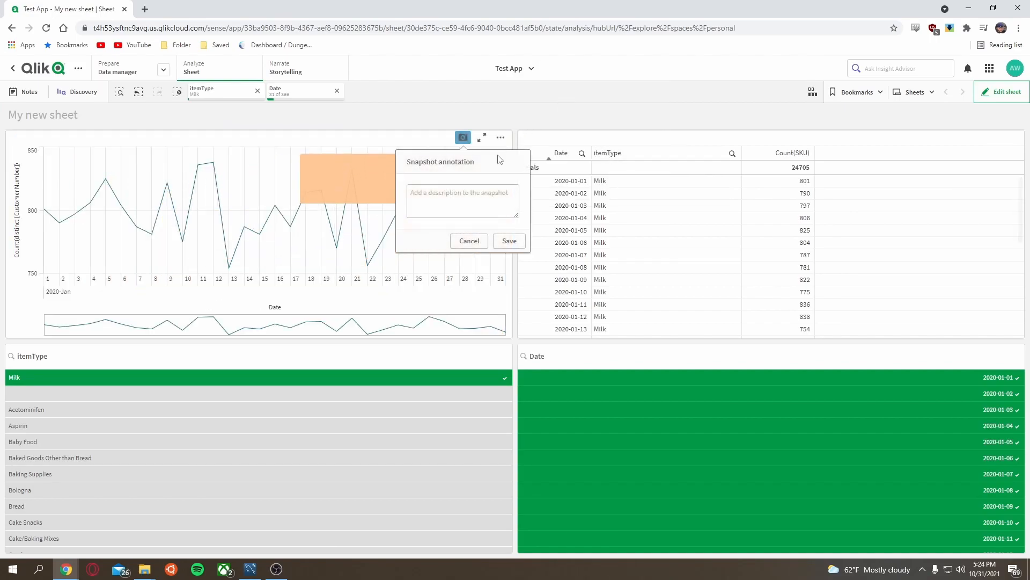
click(482, 207)
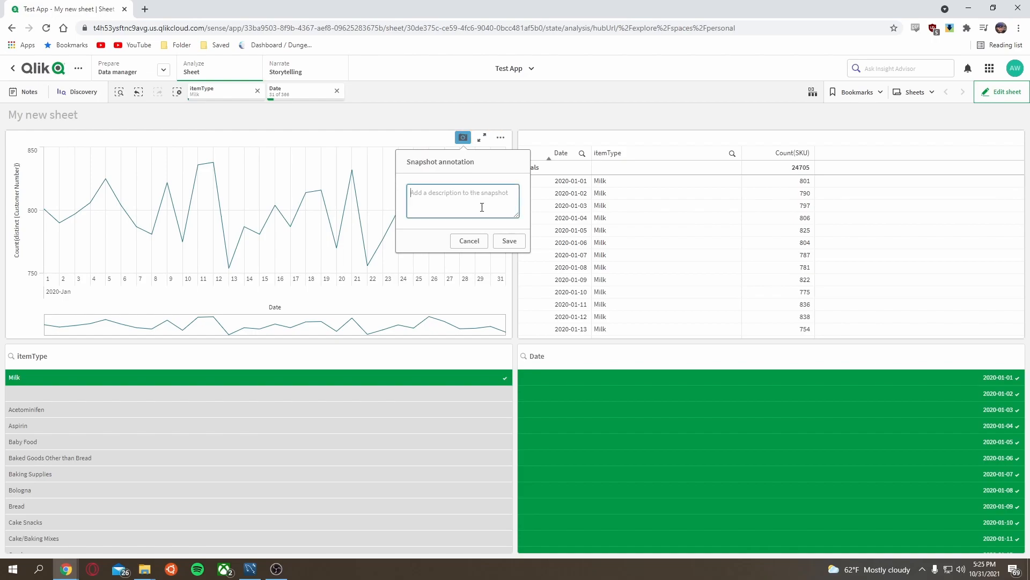
text(Month of Jan Sales Milk)
click(508, 241)
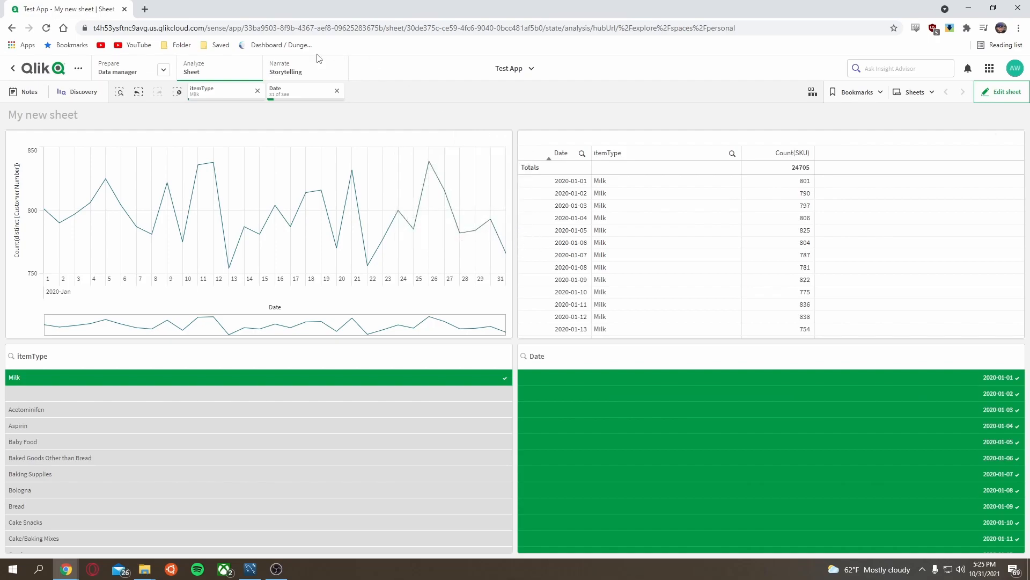
Step: Open a new story and place the January milk snapshot from the snapshot library onto the slide, moving it lower right
click(316, 68)
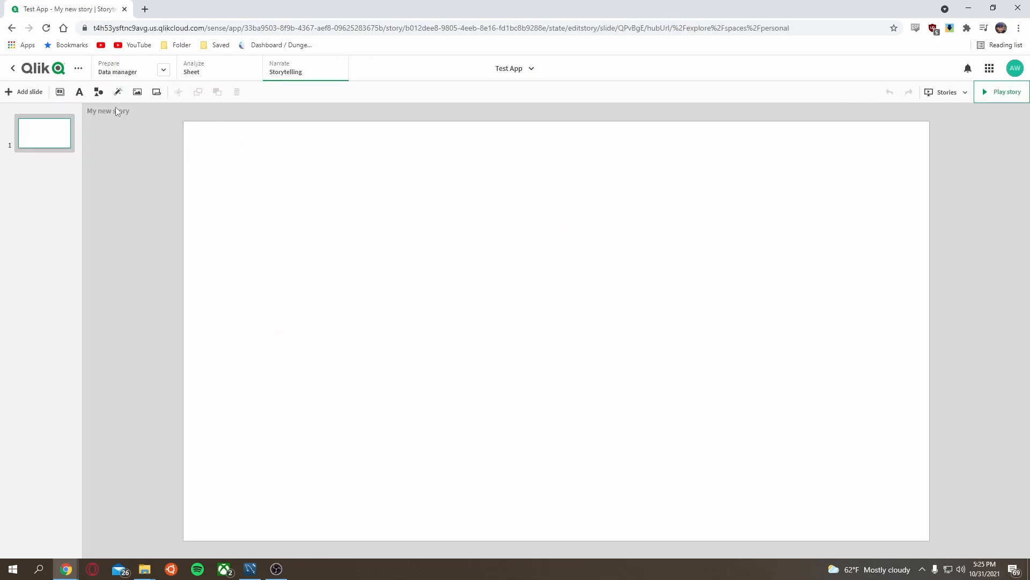
click(60, 93)
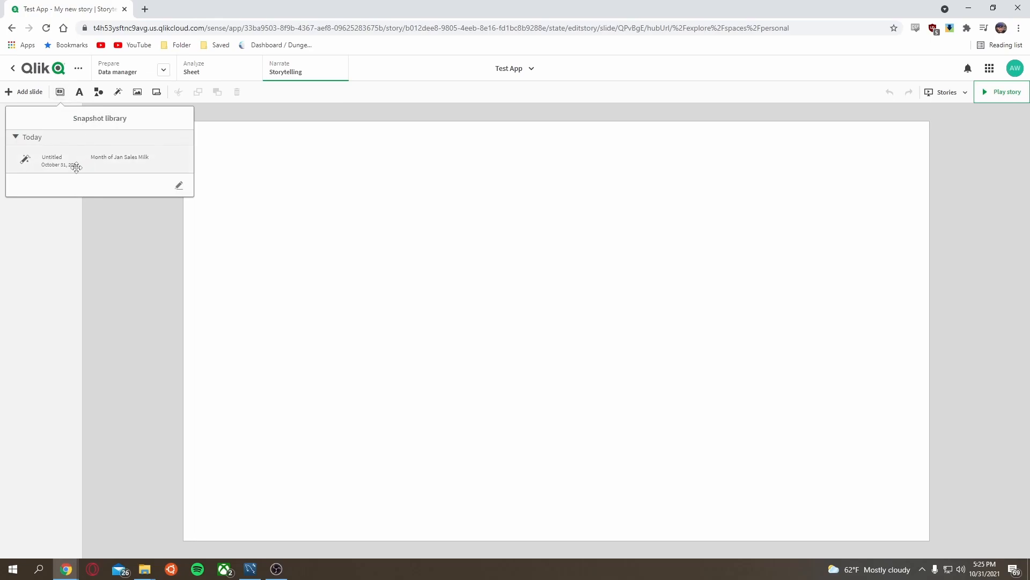
drag(76, 167, 329, 193)
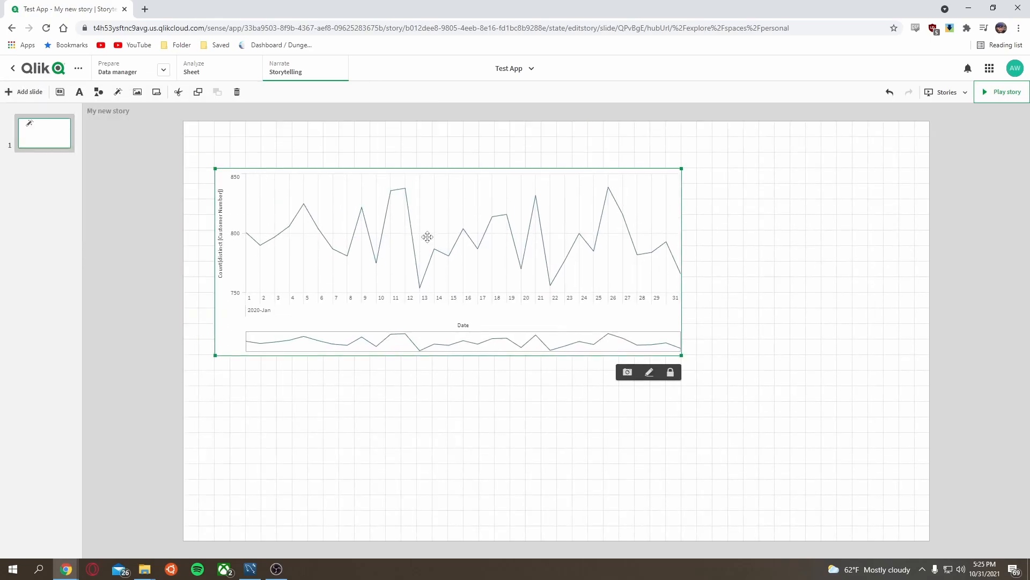
drag(423, 226, 539, 334)
Step: Add a title text object above the chart reading "Month of Jan Sales of Milk"
click(79, 92)
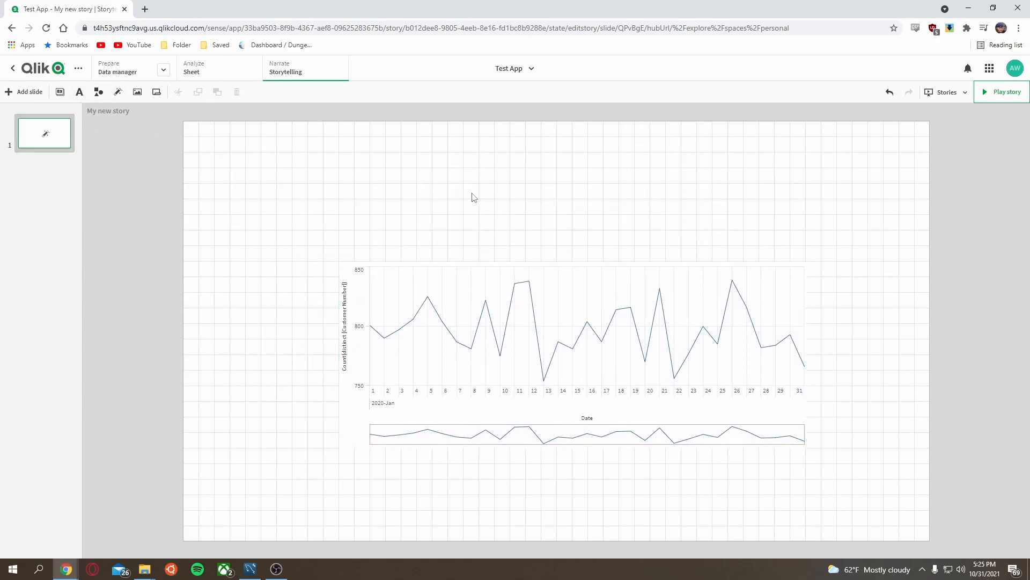
click(79, 92)
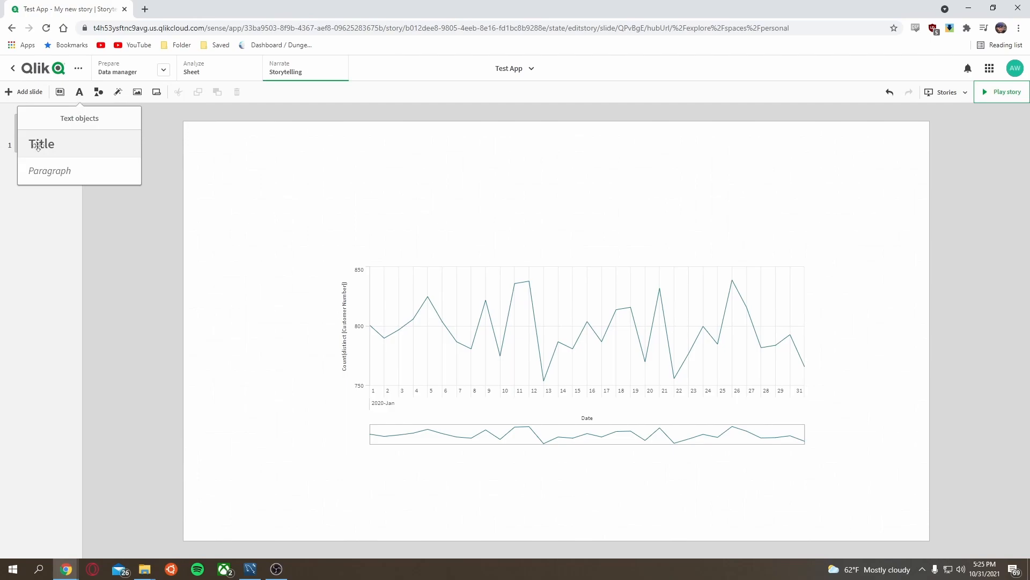
drag(37, 145, 532, 196)
double_click(568, 193)
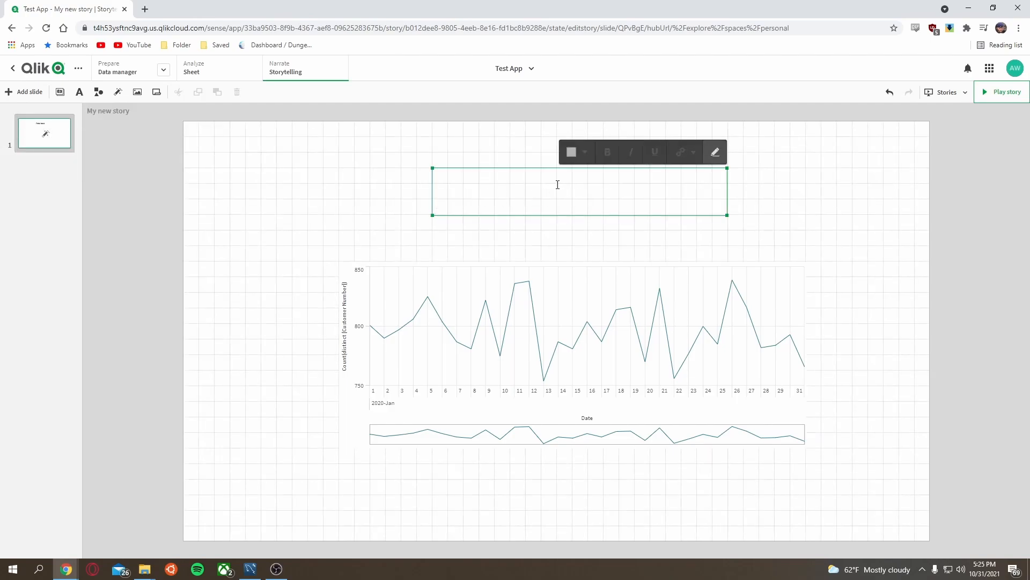
text(Monn)
key(BackSpace)
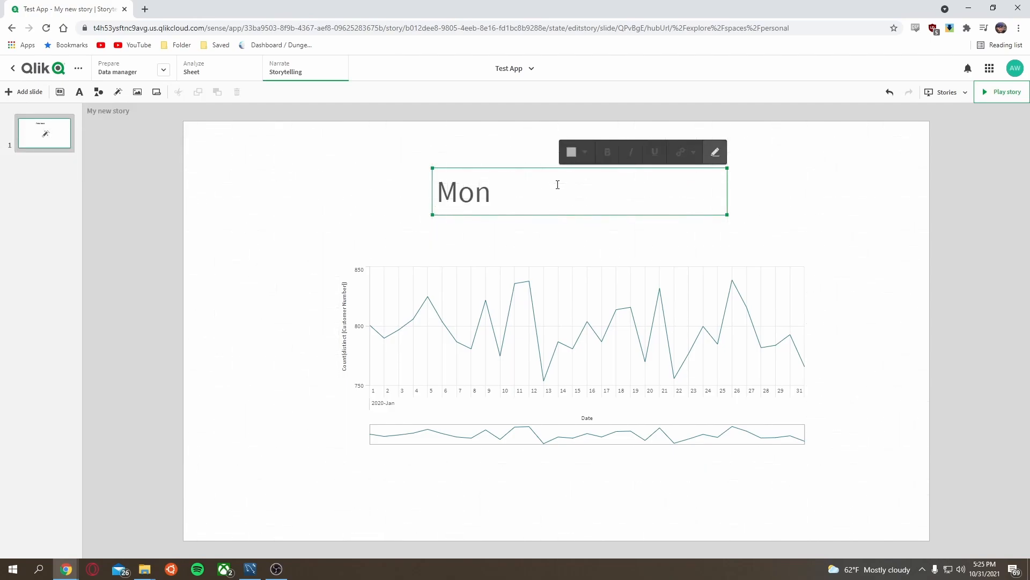
text(hth)
key(BackSpace)
key(BackSpace)
key(BackSpace)
key(BackSpace)
text(th of Jan Sale)
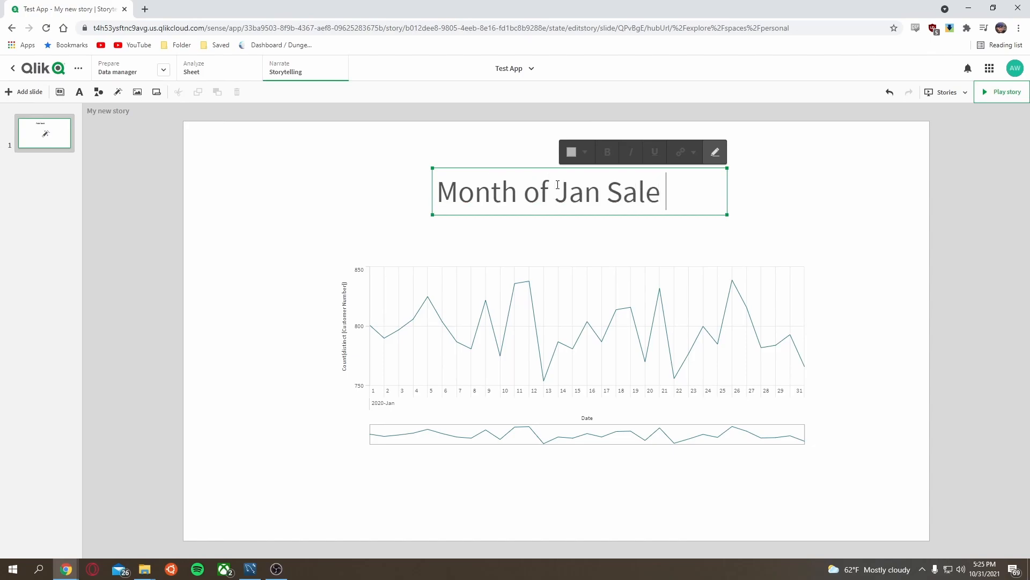
text(s of Milk)
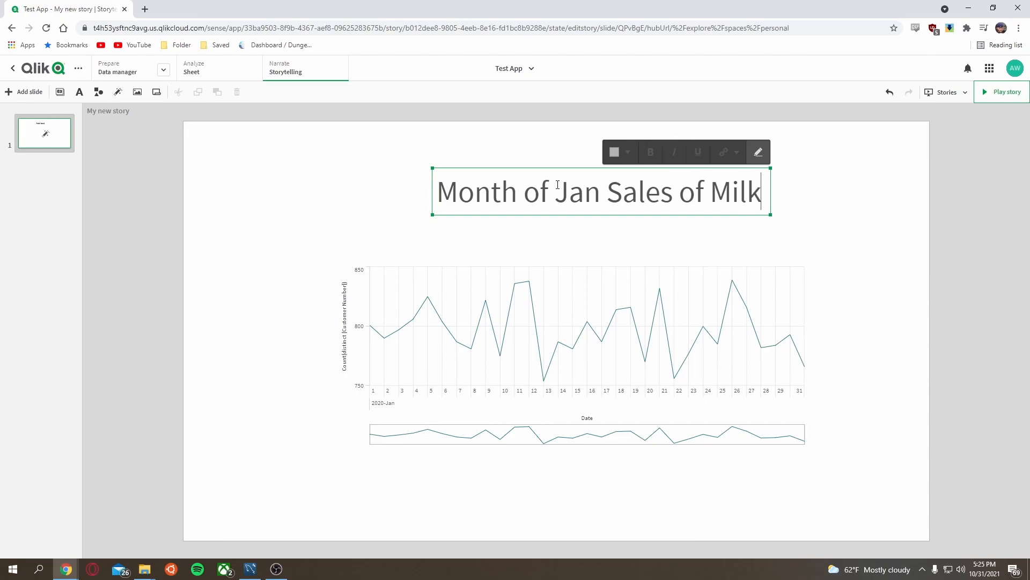
click(533, 148)
click(546, 174)
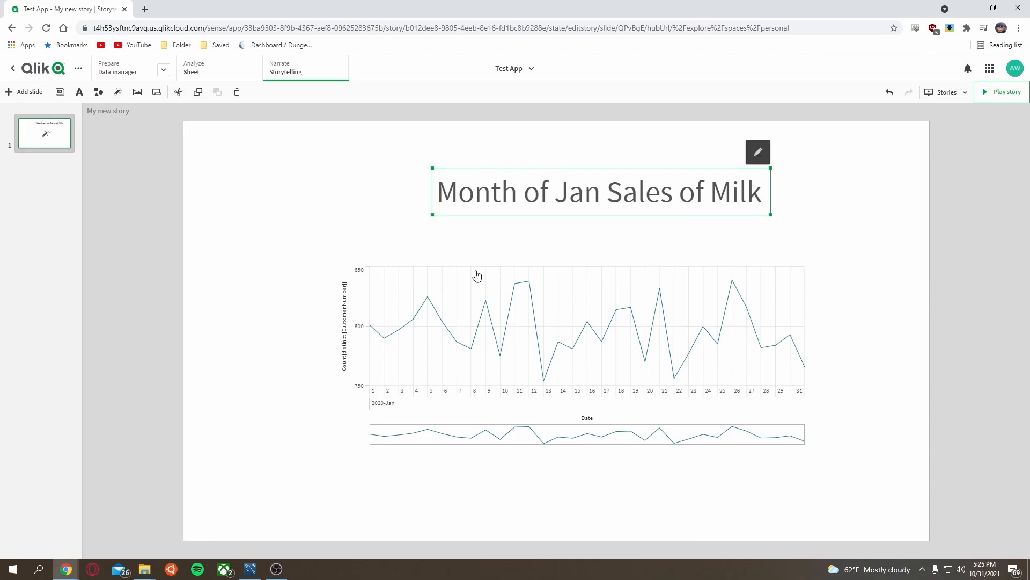
click(827, 179)
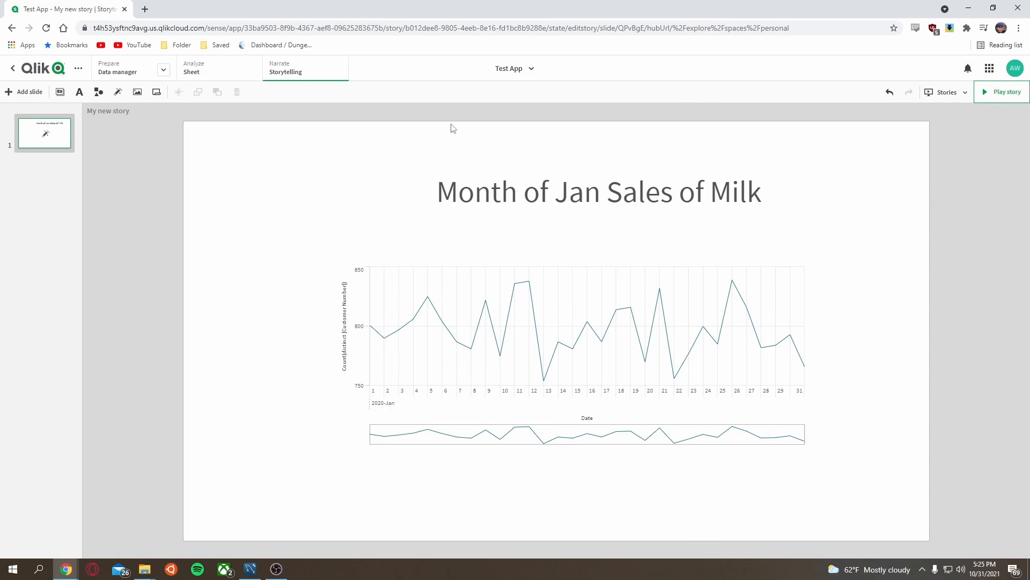
Step: Open the data load editor and examine the script in the auto-generated section
click(163, 69)
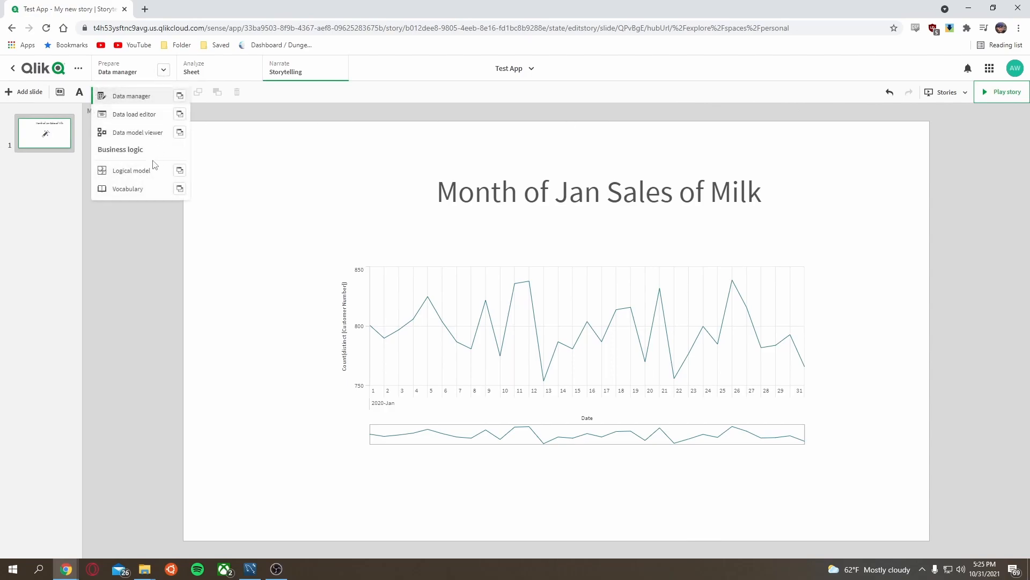
click(149, 116)
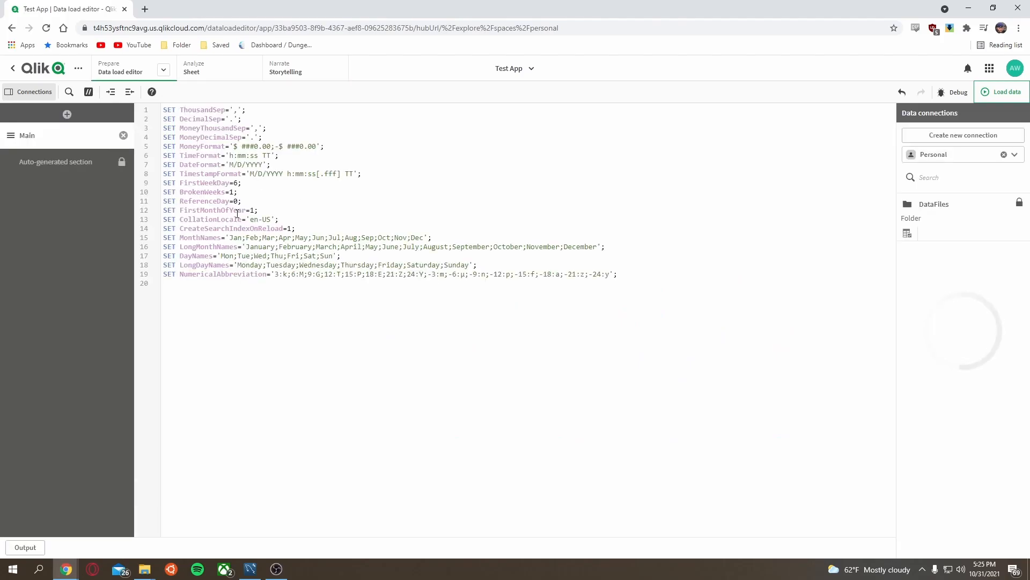
drag(197, 135, 402, 214)
click(402, 214)
click(94, 161)
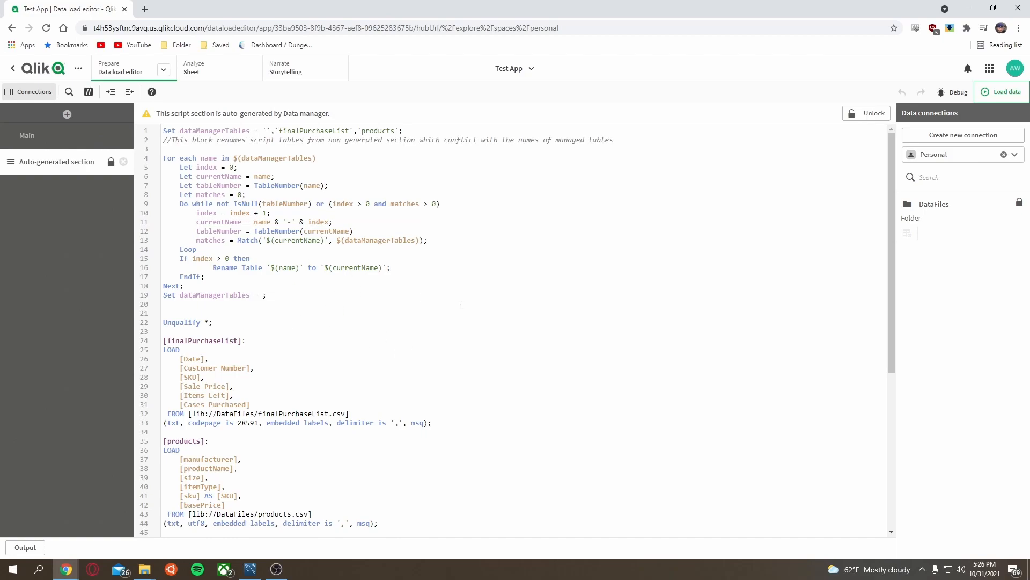
scroll(287, 277, down, 5)
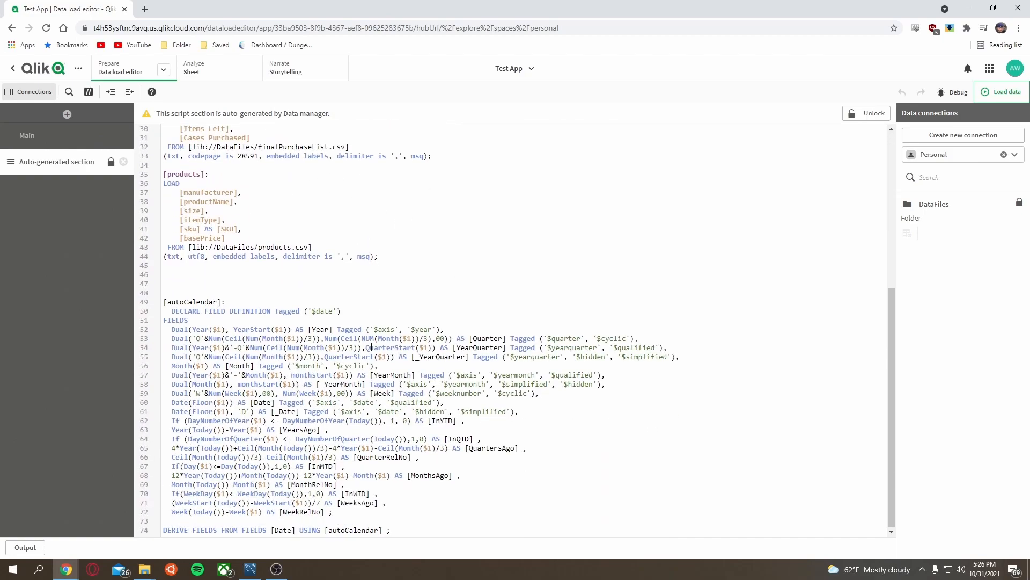
scroll(263, 294, up, 5)
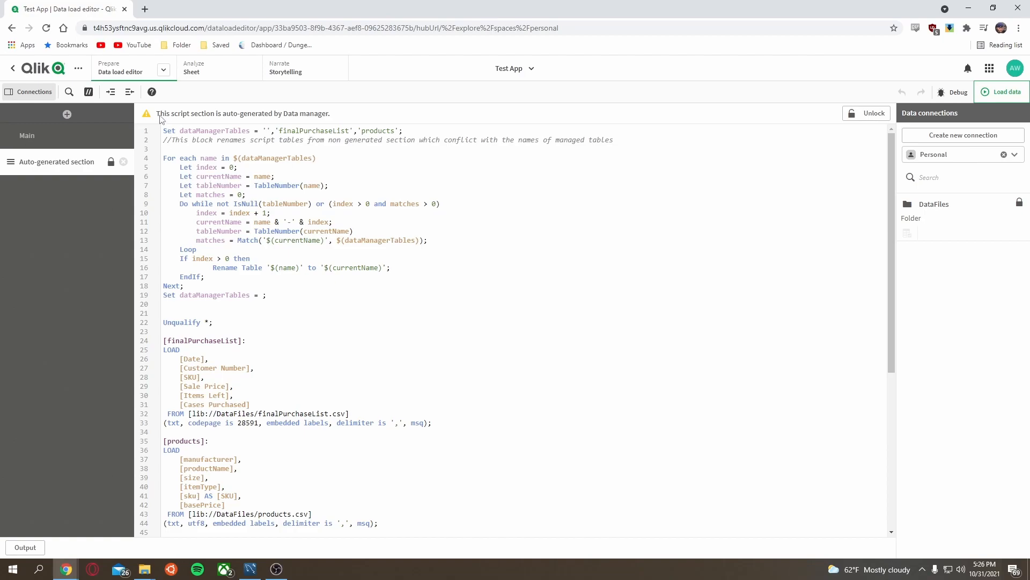
Step: Open the Logical model business logic and browse its Overview, Packages and Hierarchies pages
click(163, 70)
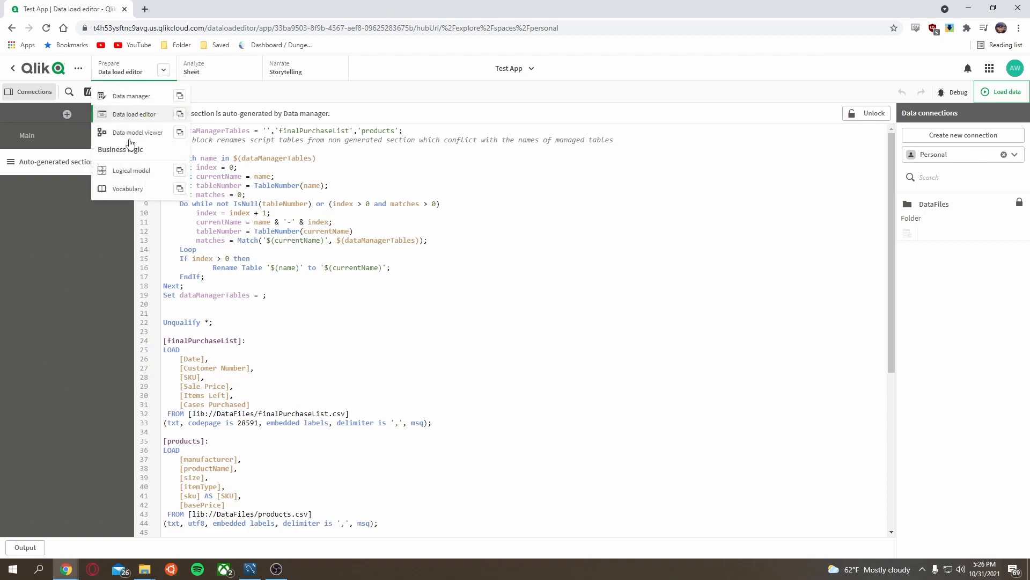
click(138, 172)
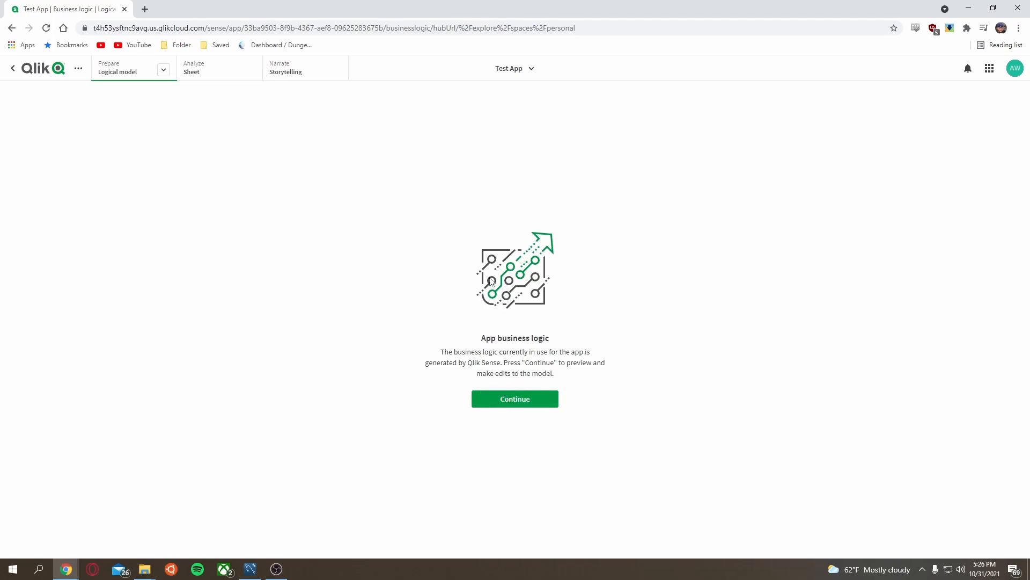
click(523, 398)
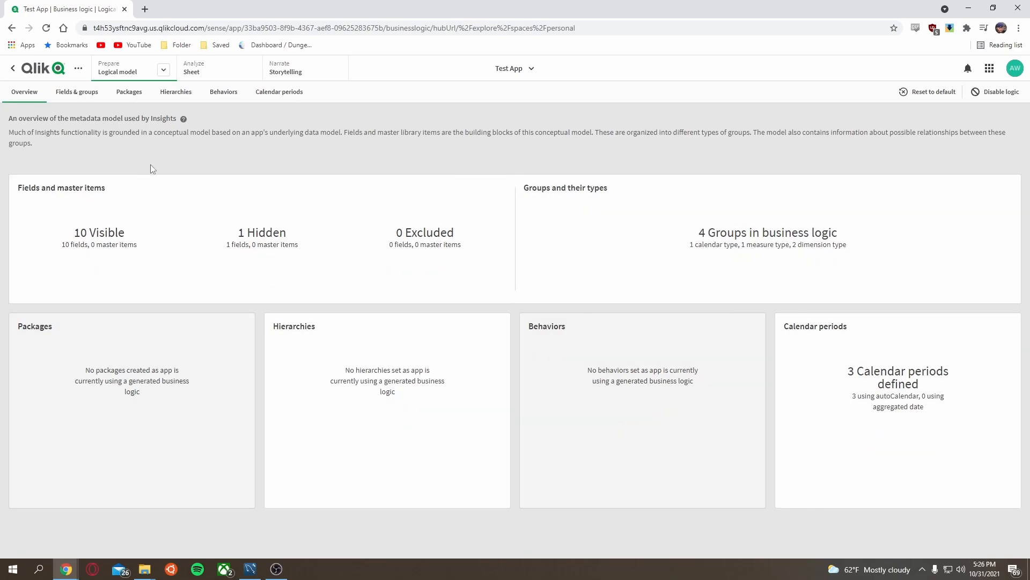
click(88, 95)
click(119, 96)
click(172, 99)
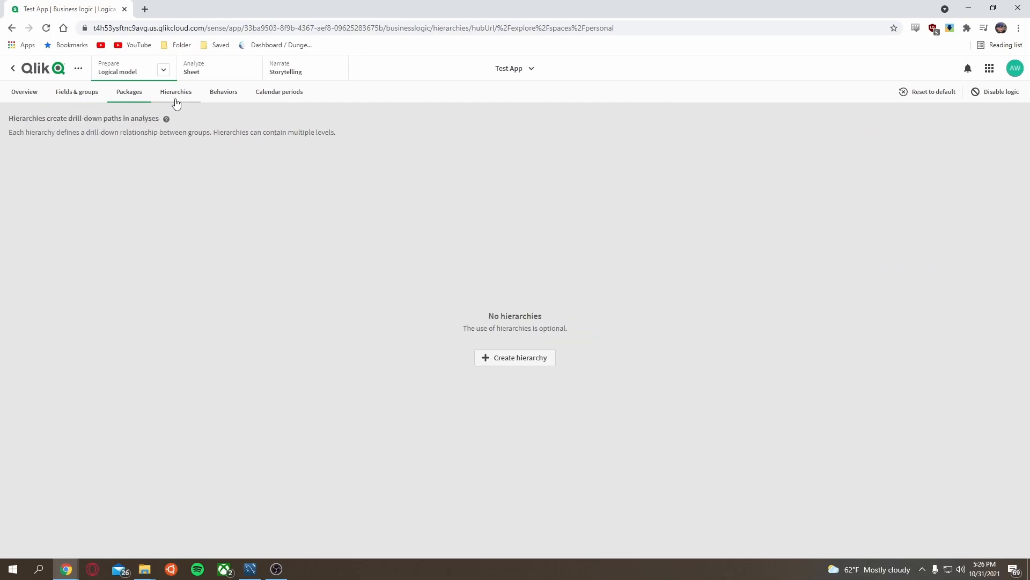
click(49, 101)
click(46, 100)
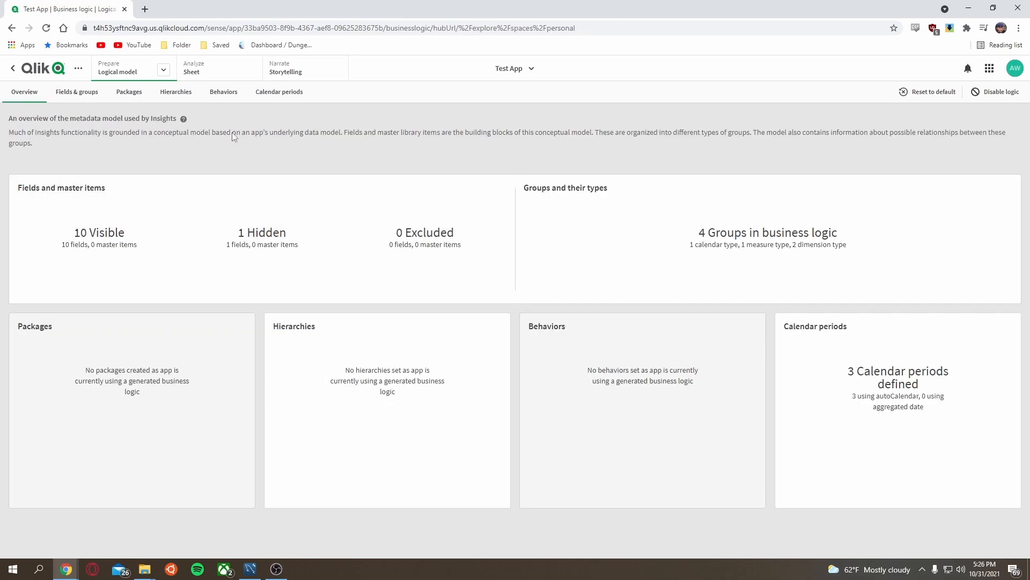